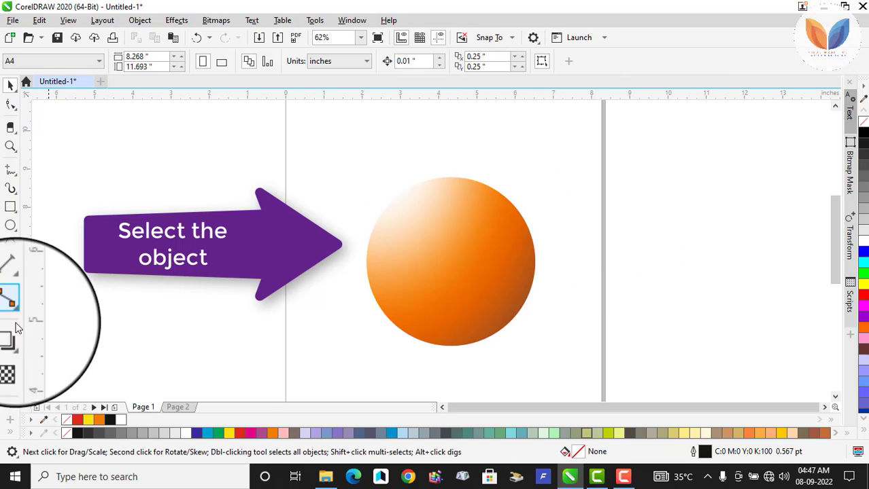
- Add a drop shadow centered behind the orange ball and set its opacity to about 74
left_click_drag(450, 261, 2, 360)
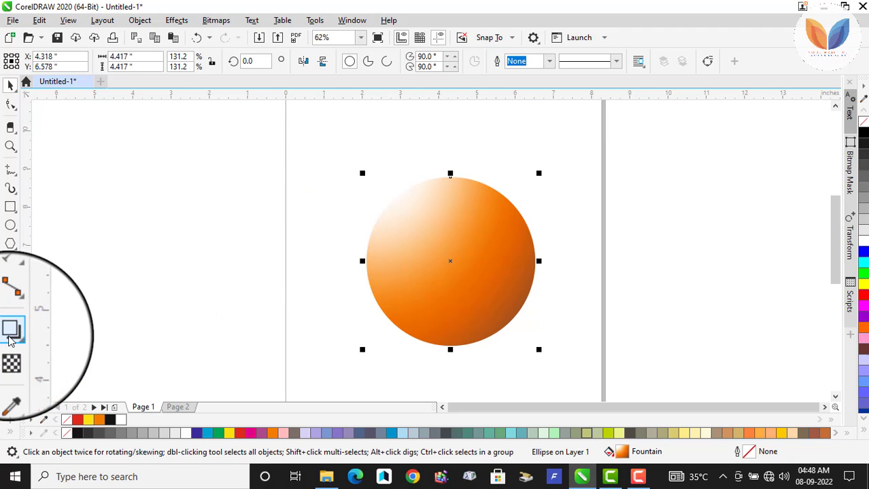
left_click(10, 338)
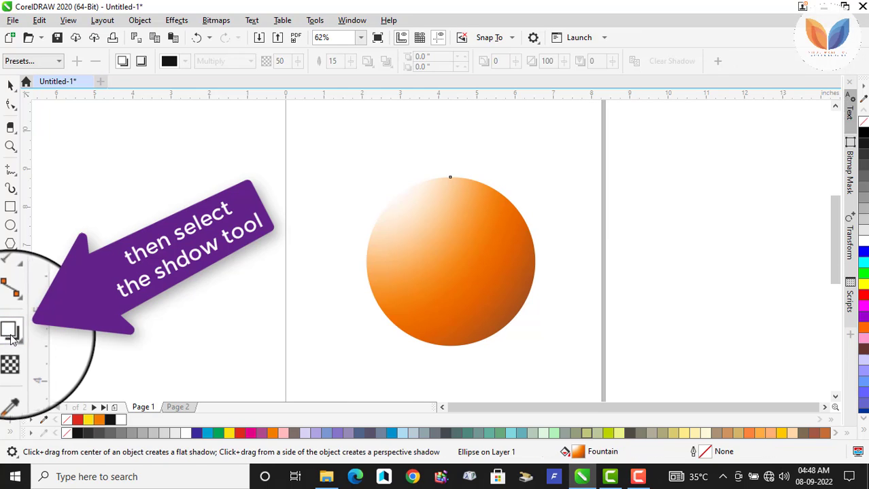
left_click_drag(452, 266, 543, 264)
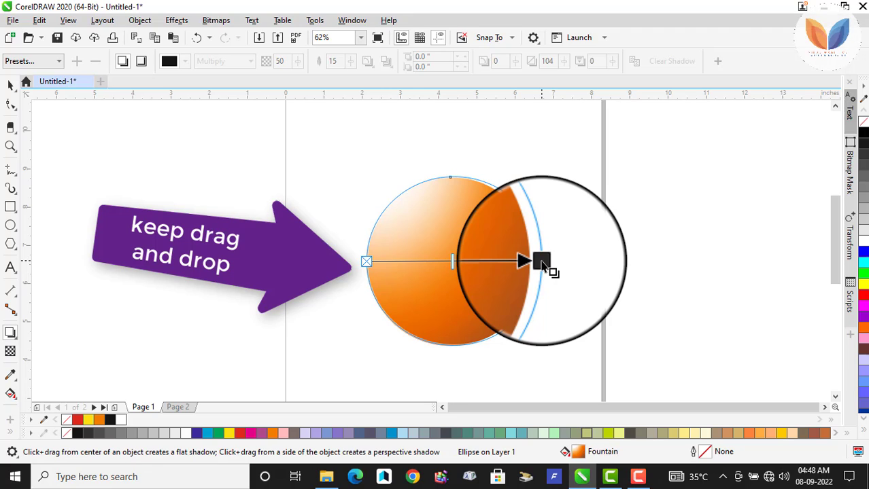
left_click_drag(537, 265, 487, 260)
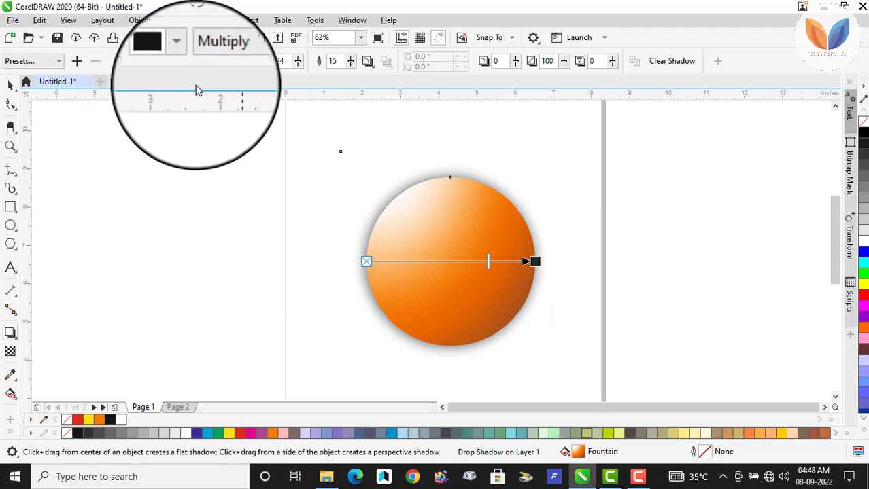
- Apply the Perspective Top Left shadow preset to the orange ball
left_click(56, 62)
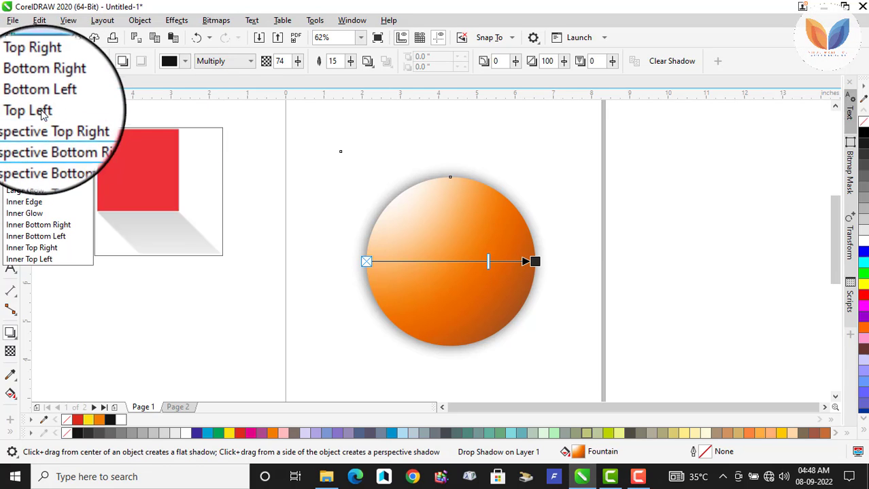
left_click(43, 158)
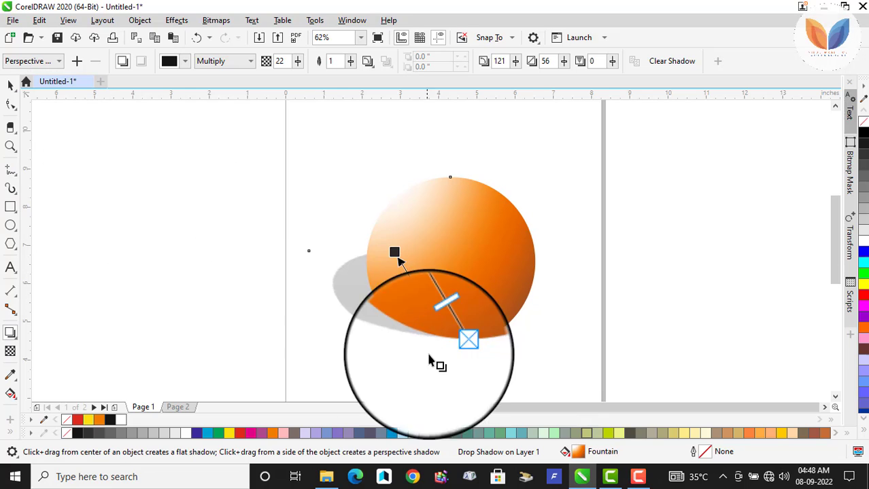
left_click_drag(390, 327, 412, 346)
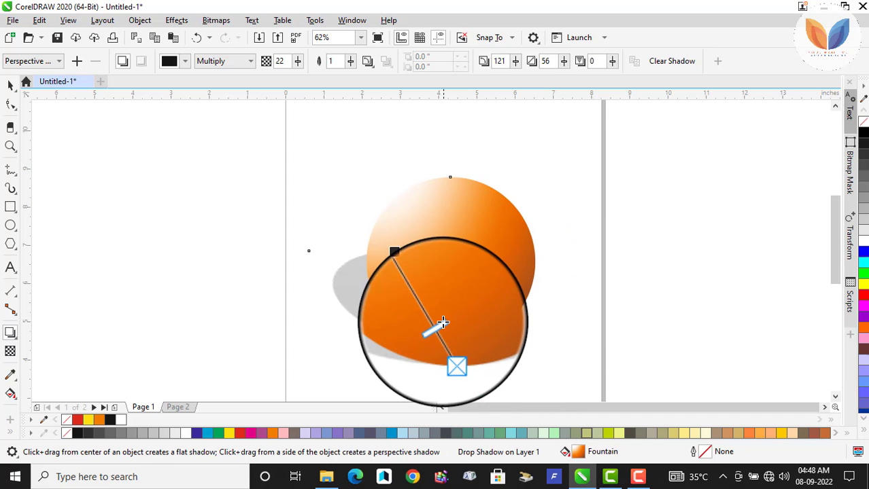
- Swing the perspective shadow to the ball's right side at an angle of about 39, and lower its opacity to about 12
left_click_drag(385, 244, 627, 303)
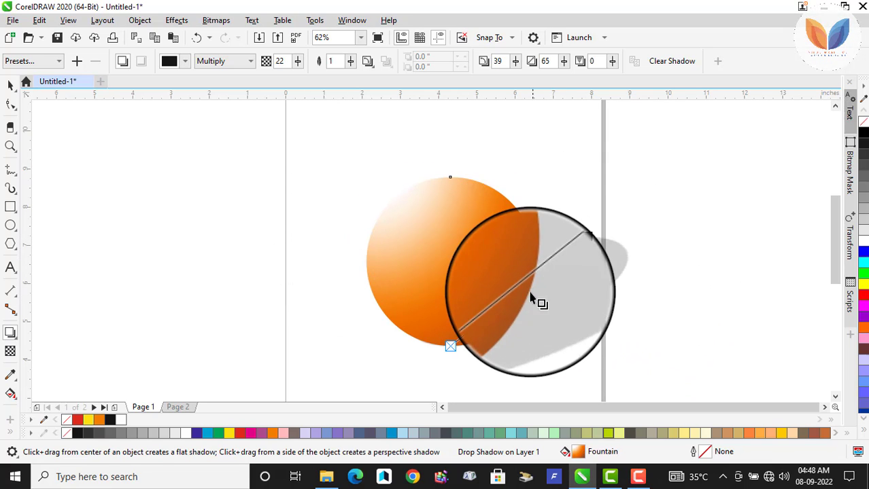
left_click_drag(480, 323, 467, 335)
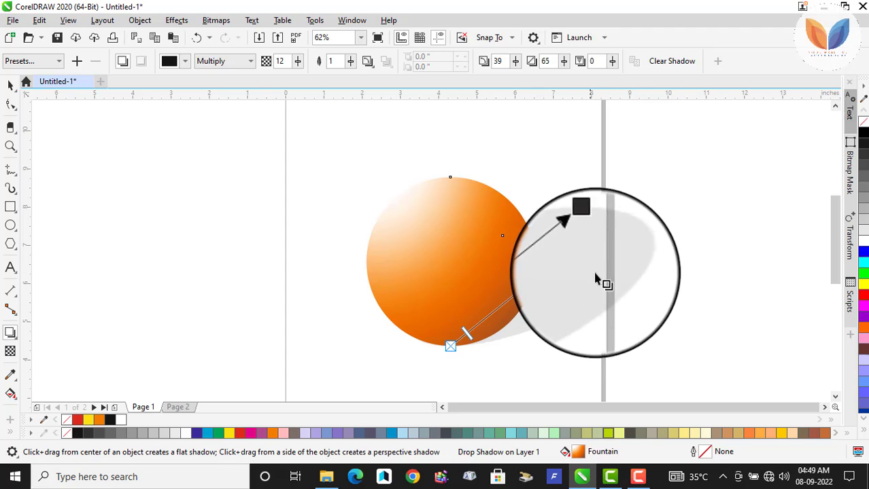
left_click(782, 288)
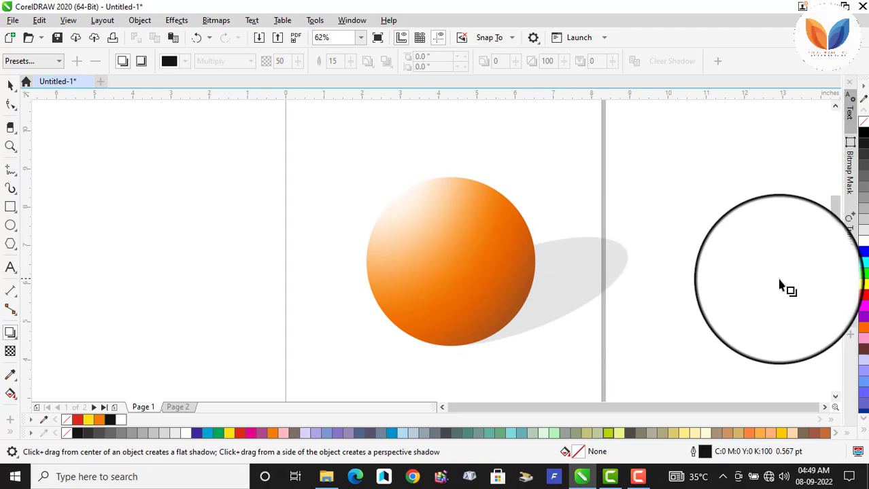
- Try blue and red from the CMYK palette as the ball's shadow color
left_click(520, 291)
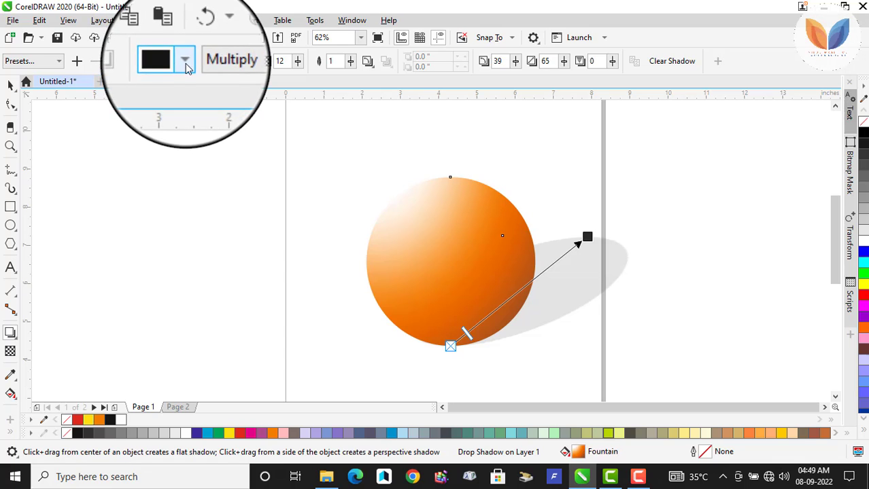
left_click(186, 63)
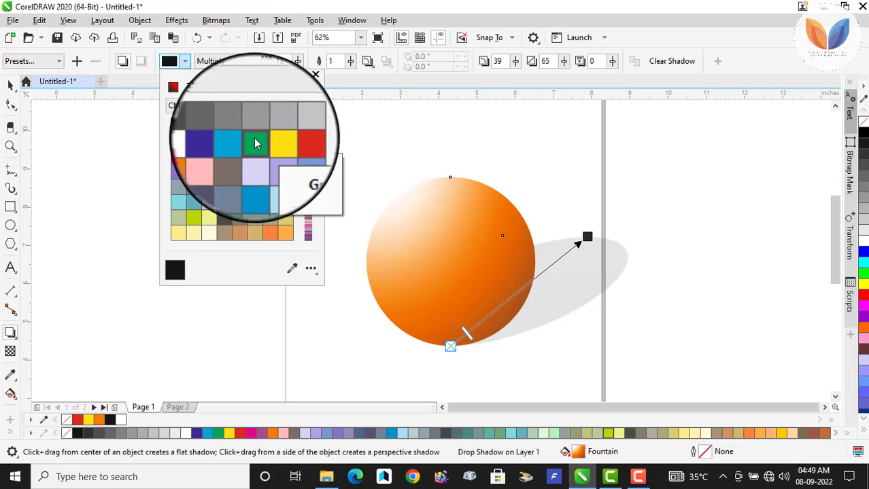
left_click(228, 145)
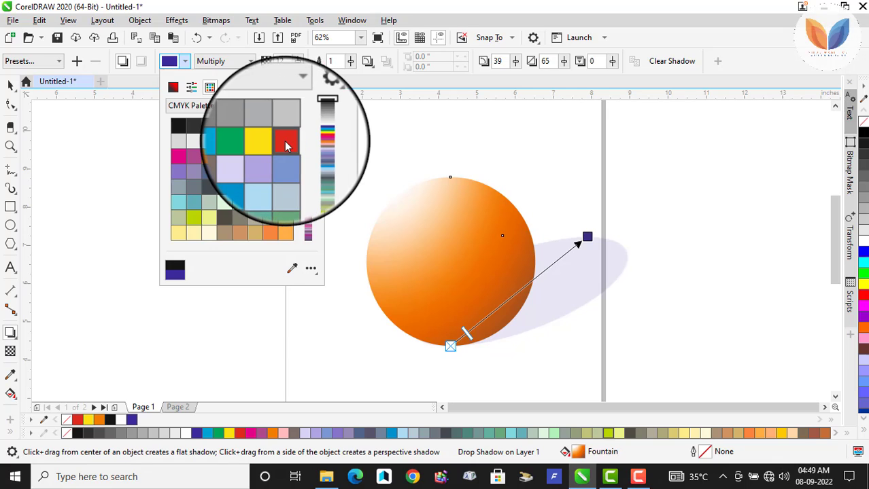
left_click(284, 141)
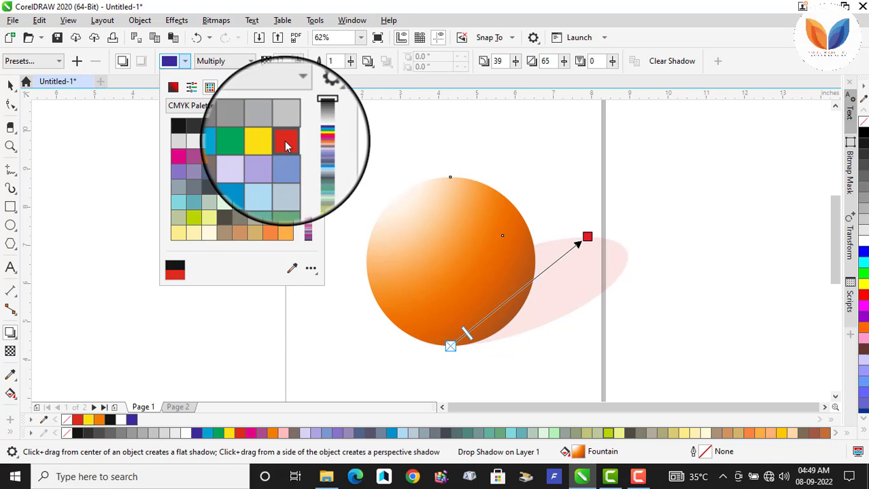
left_click(593, 243)
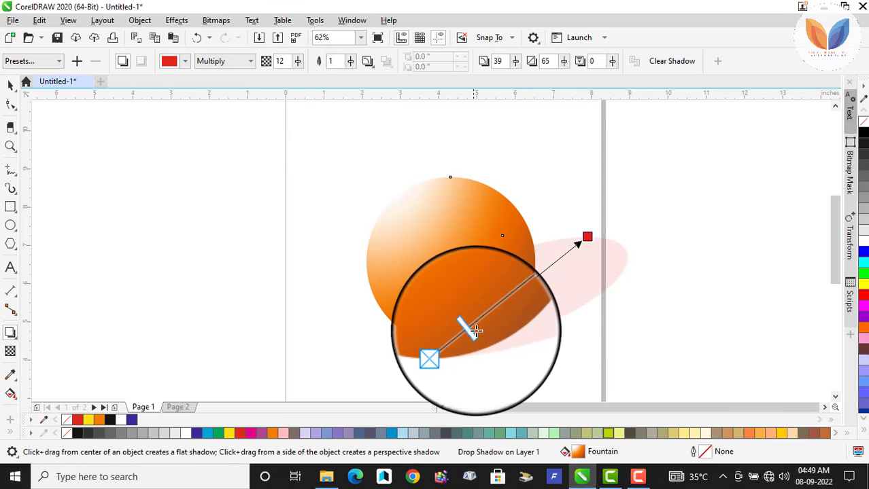
- Raise the shadow's opacity to about 63 and recolor it dark blue from the CMYK palette
left_click_drag(476, 331, 613, 303)
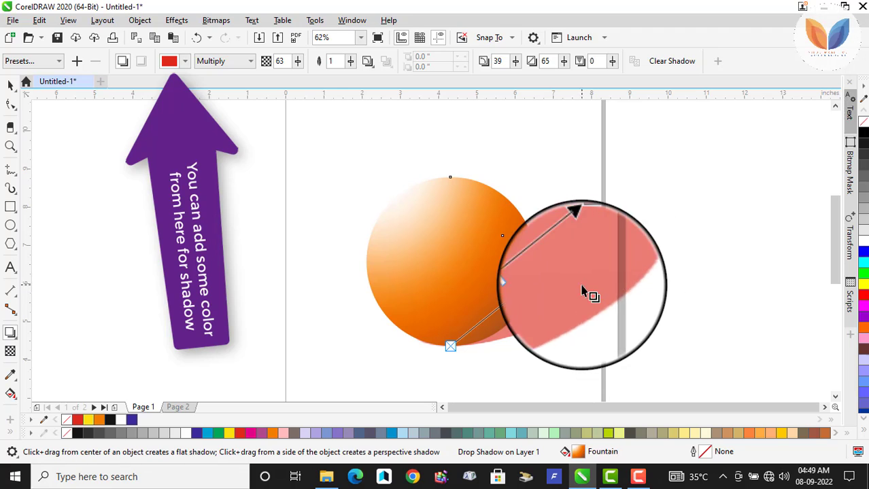
left_click(184, 63)
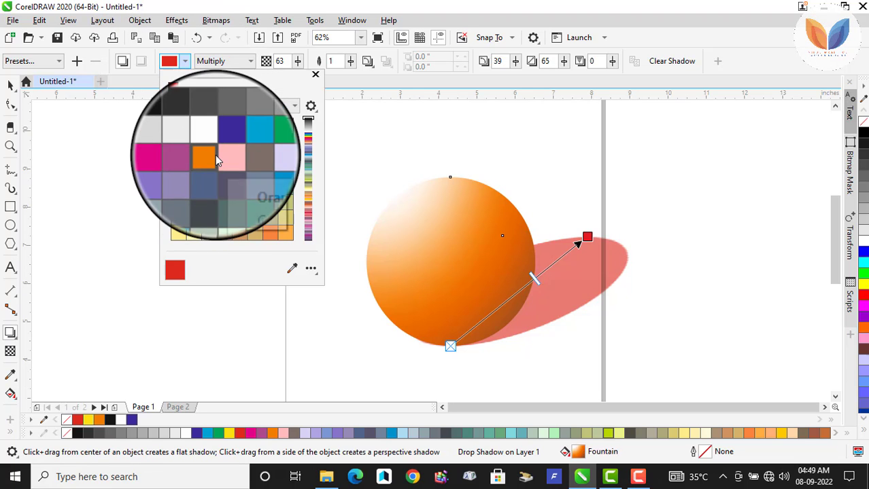
left_click(235, 143)
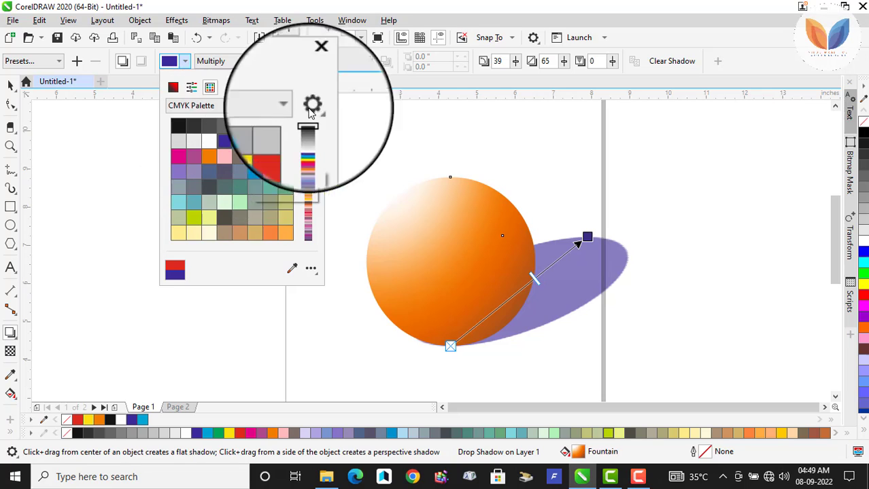
- Try the Add, Normal and Divide merge modes on the ball's shadow
left_click(224, 62)
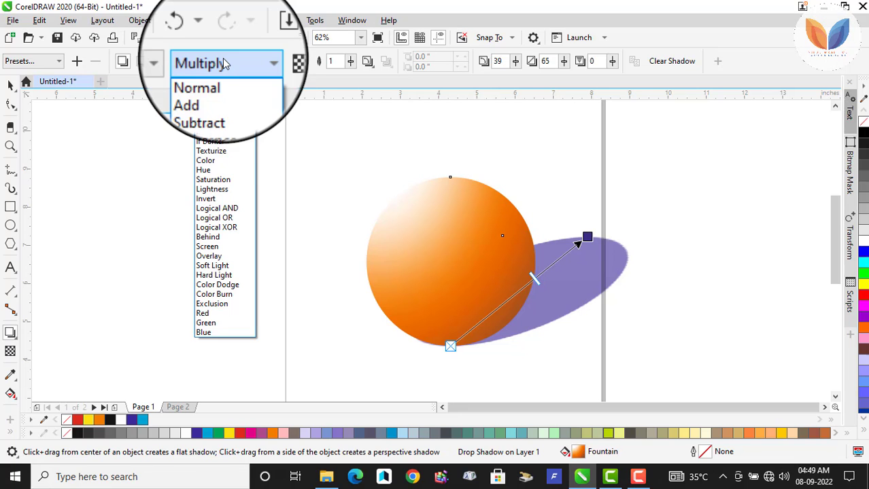
left_click(219, 87)
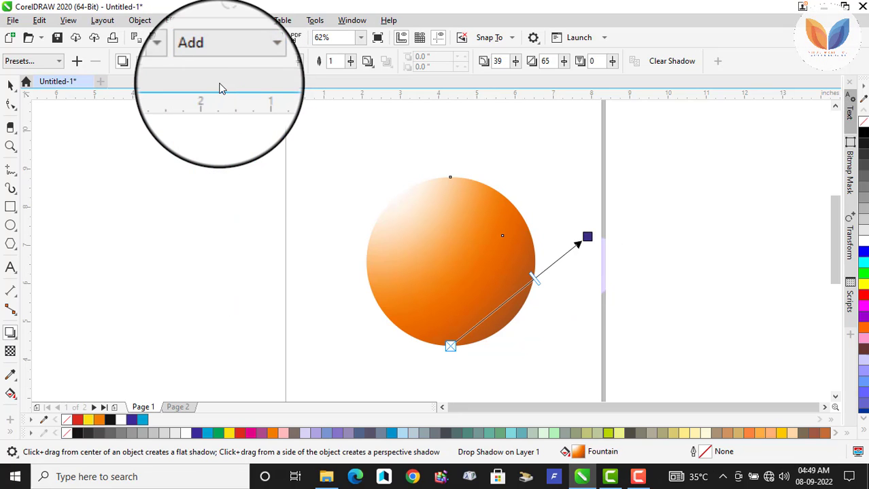
left_click(221, 60)
left_click(221, 73)
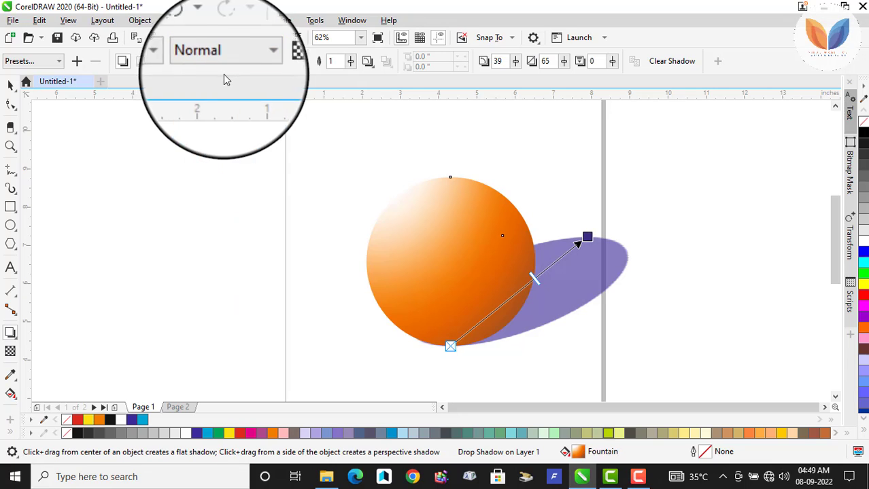
left_click(231, 61)
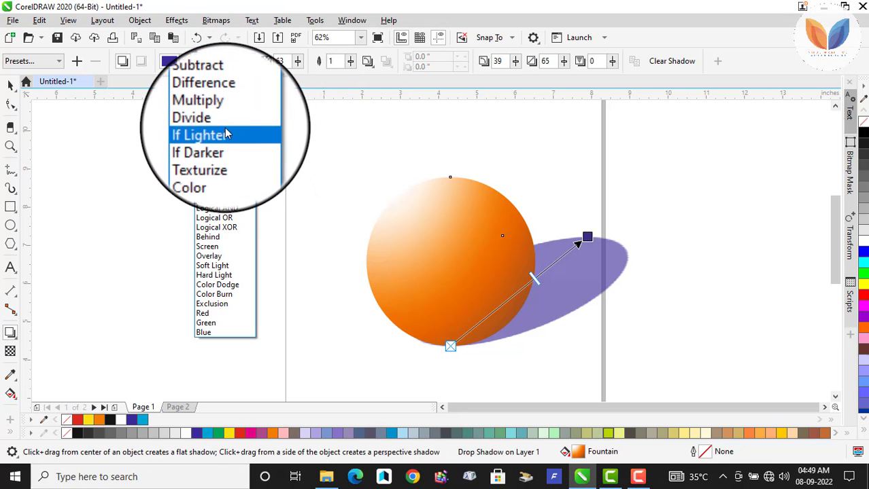
left_click(223, 124)
scroll(613, 281, "up", 2)
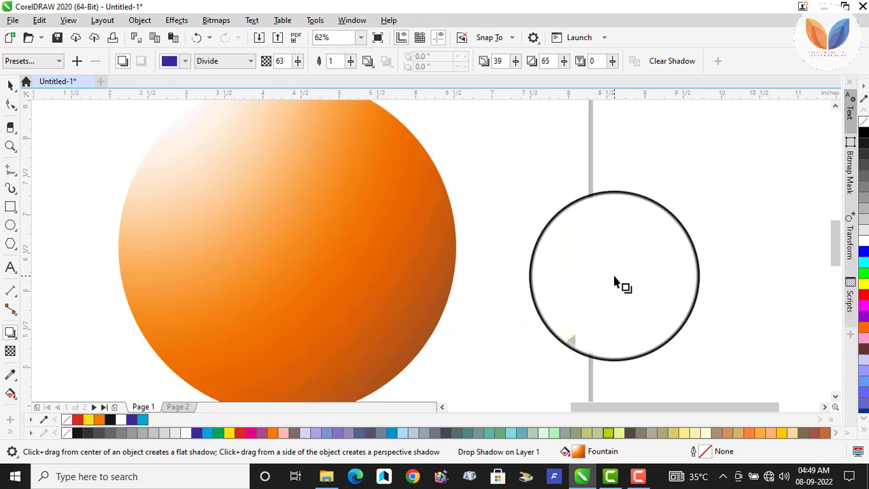
scroll(613, 281, "down", 2)
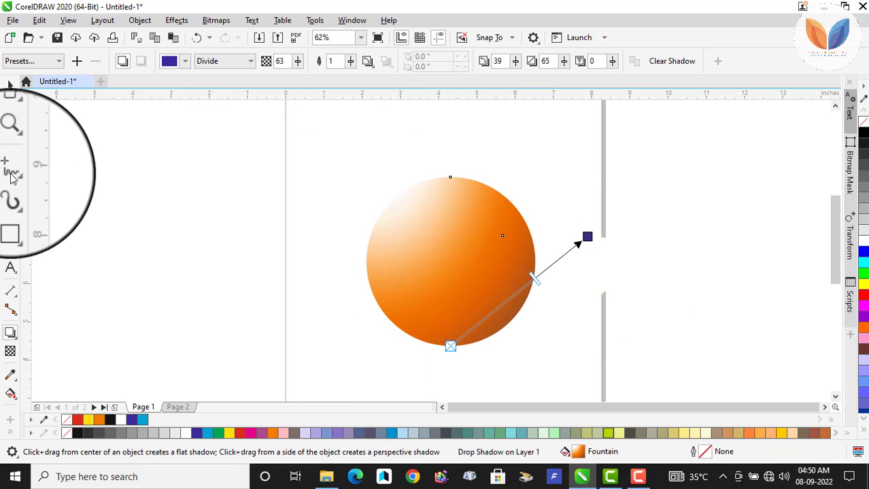
- Draw a rectangle about 13.2 by 6.5 inches over the ball and its shadow, and fill it with 80% black
left_click(10, 206)
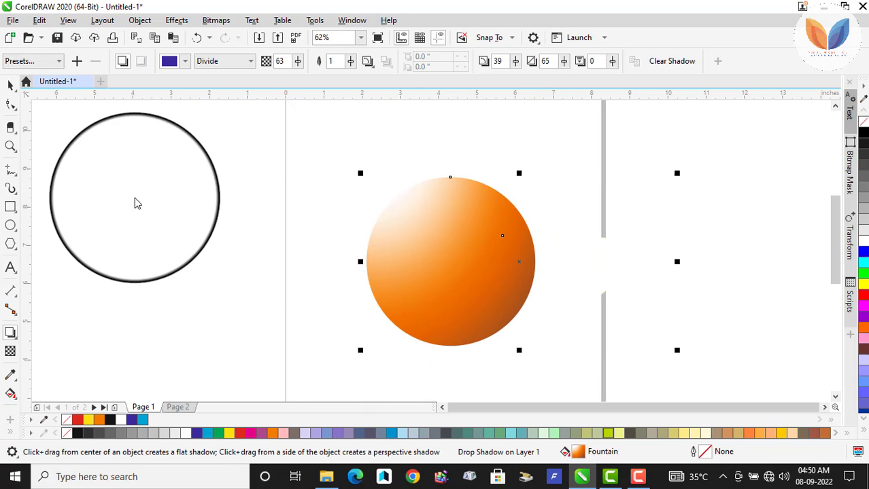
left_click_drag(204, 132, 708, 381)
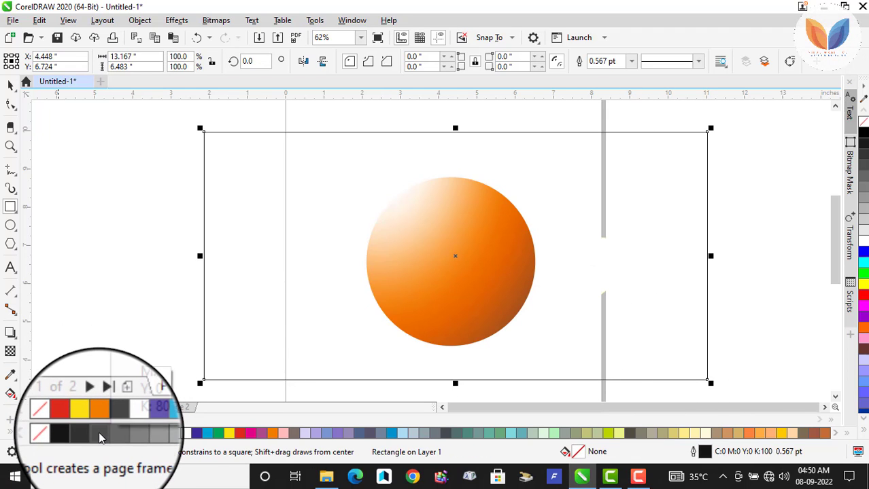
left_click(98, 433)
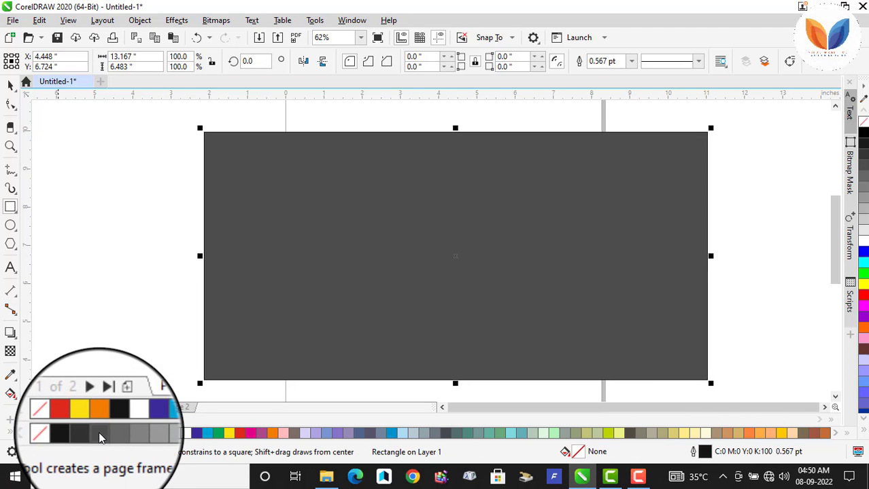
- Send the rectangle behind the ball and fill it with light pink (M40 Y20)
left_click(10, 83)
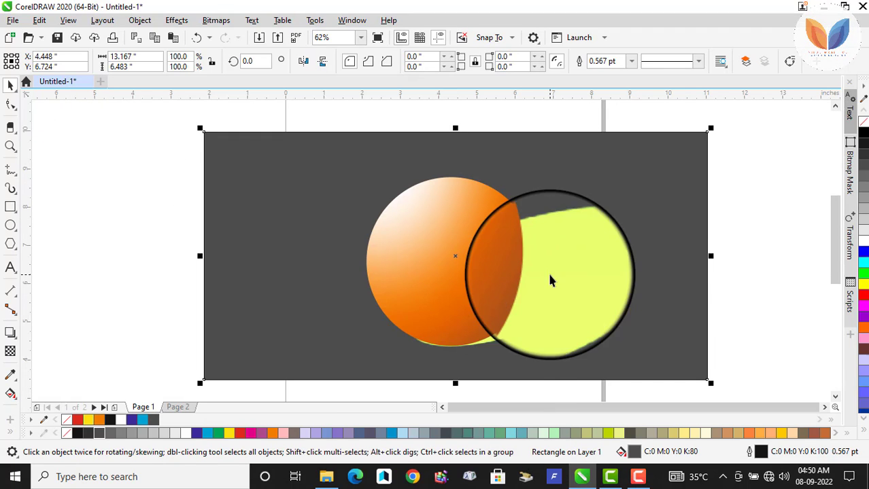
left_click(638, 238)
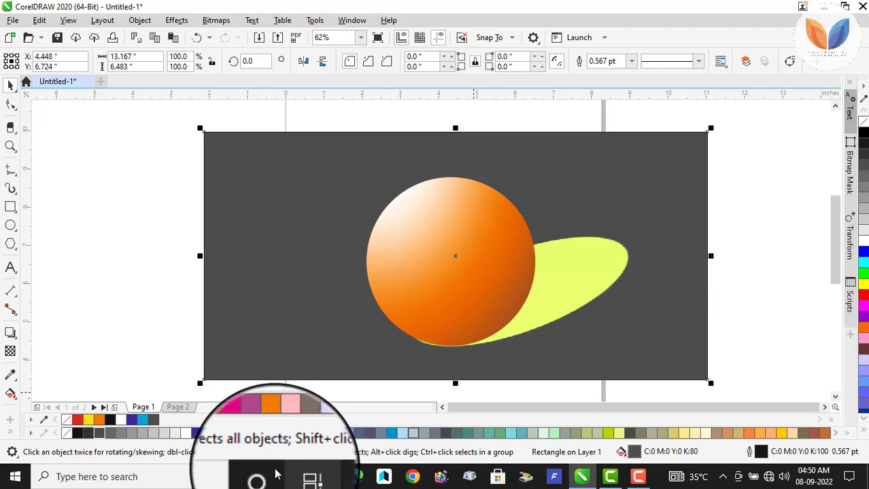
left_click(285, 432)
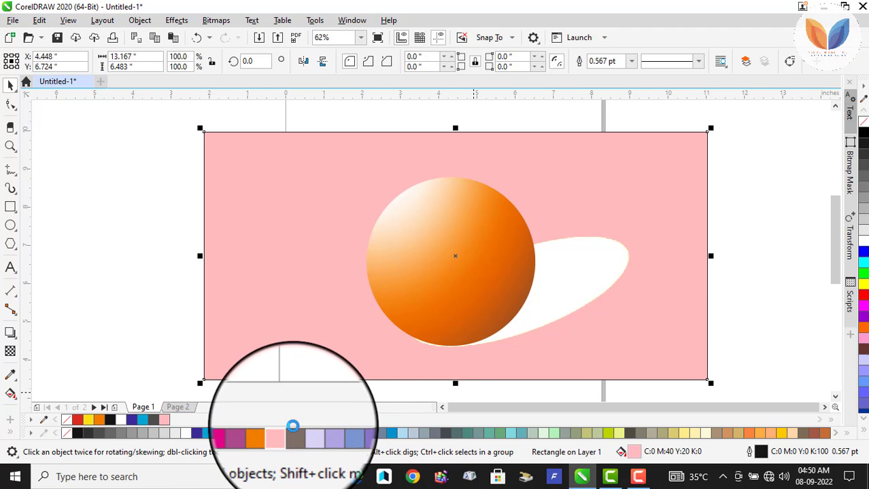
- Select the ball's shadow, try the Add merge mode, and set the merge mode to Logical XOR
left_click(467, 252)
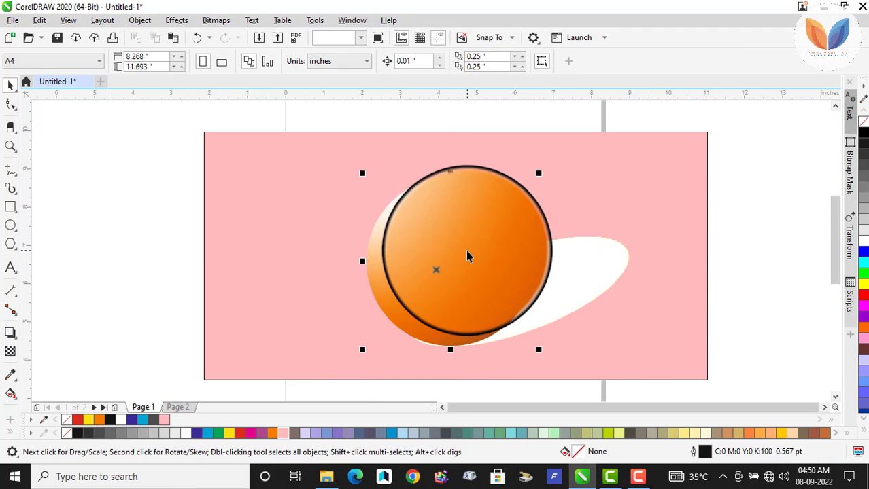
left_click_drag(597, 277, 486, 282)
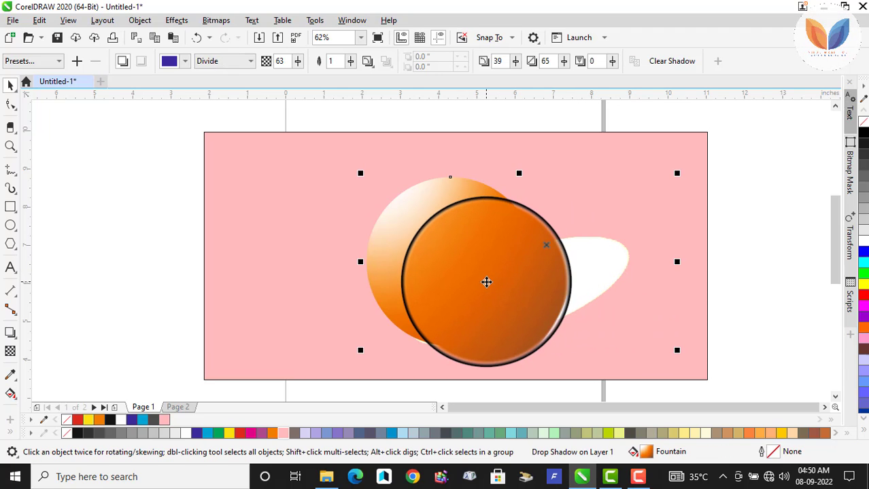
key("ctrl+z")
left_click(217, 61)
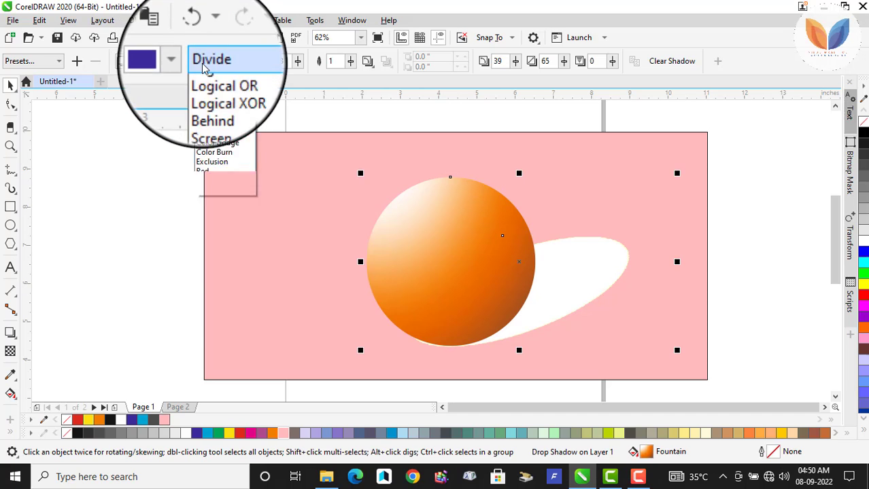
left_click(219, 83)
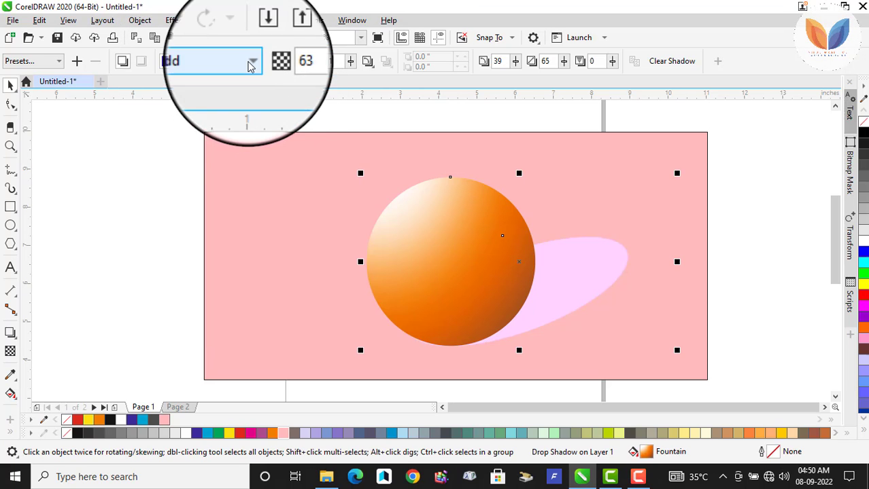
left_click(251, 65)
left_click(237, 228)
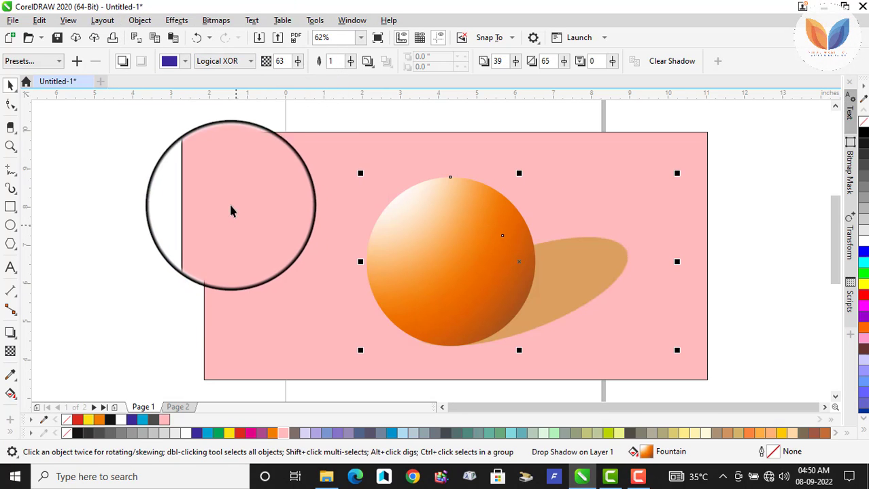
- Set the ball shadow's merge mode to Lightness and delete the pink background rectangle
left_click(224, 61)
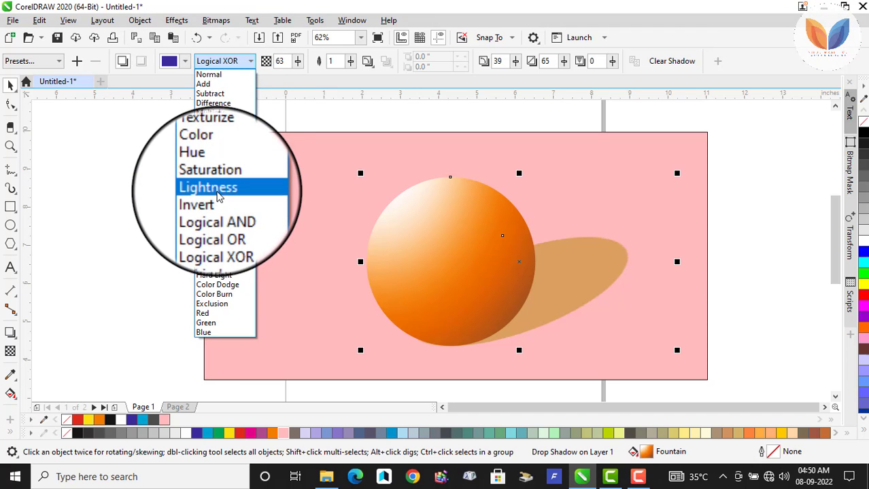
left_click(219, 196)
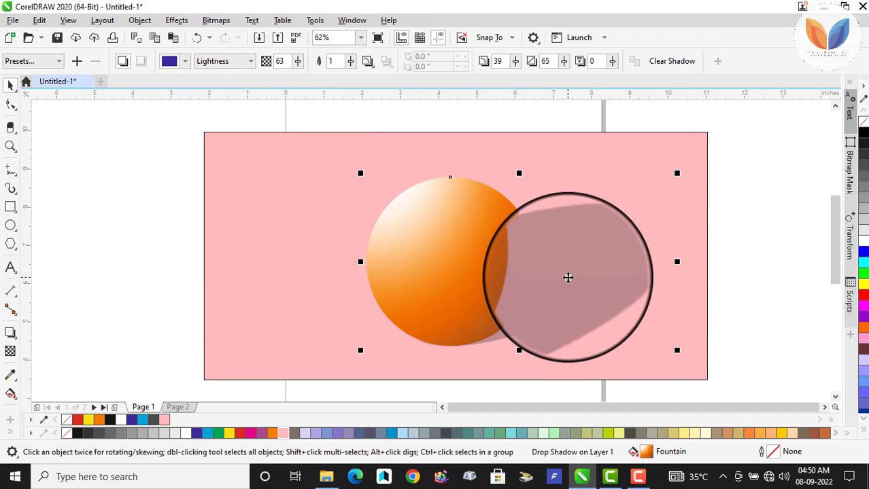
left_click(683, 171)
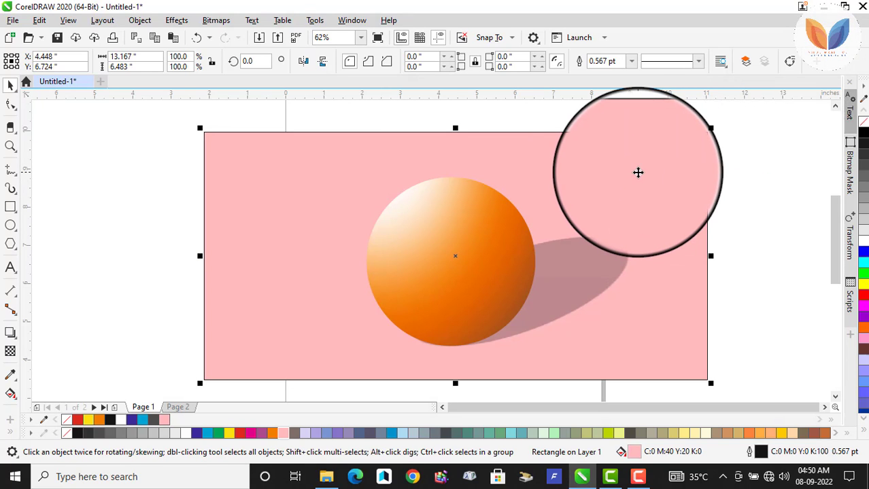
key("Delete")
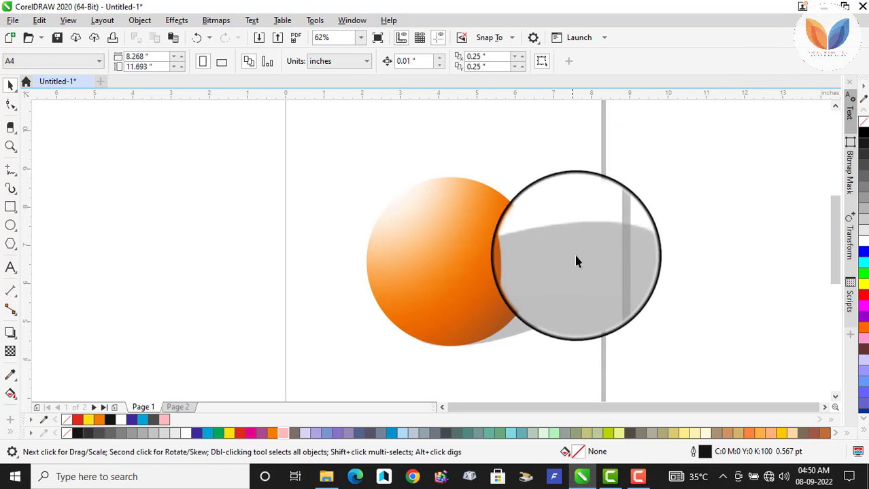
- Select the ball's shadow with the Drop Shadow tool, try the Red merge mode, and set the merge mode to Normal
left_click(436, 243)
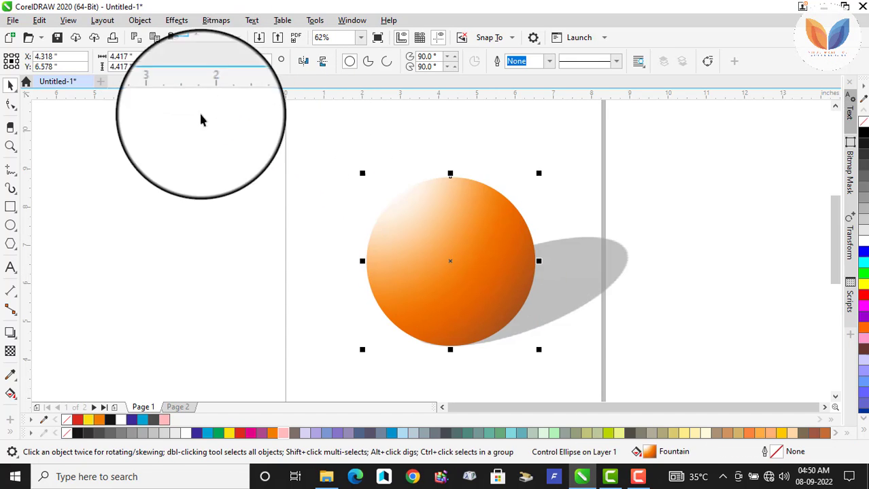
left_click(320, 215)
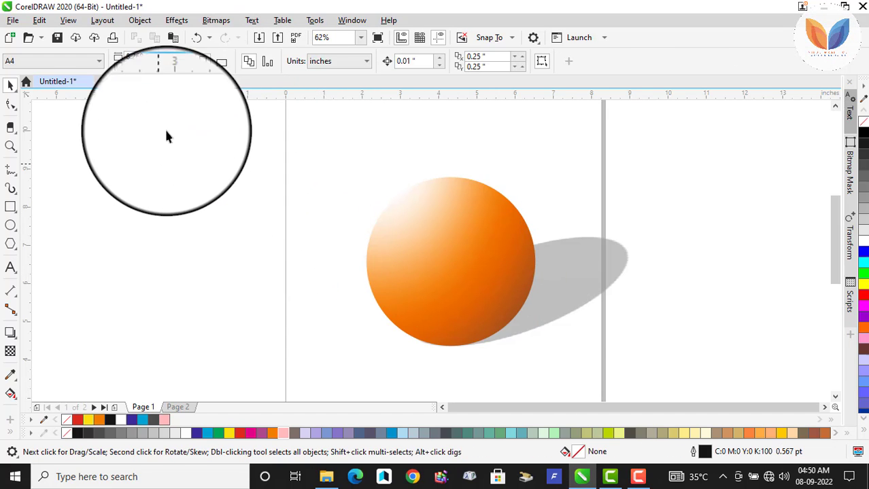
left_click(10, 333)
left_click(450, 271)
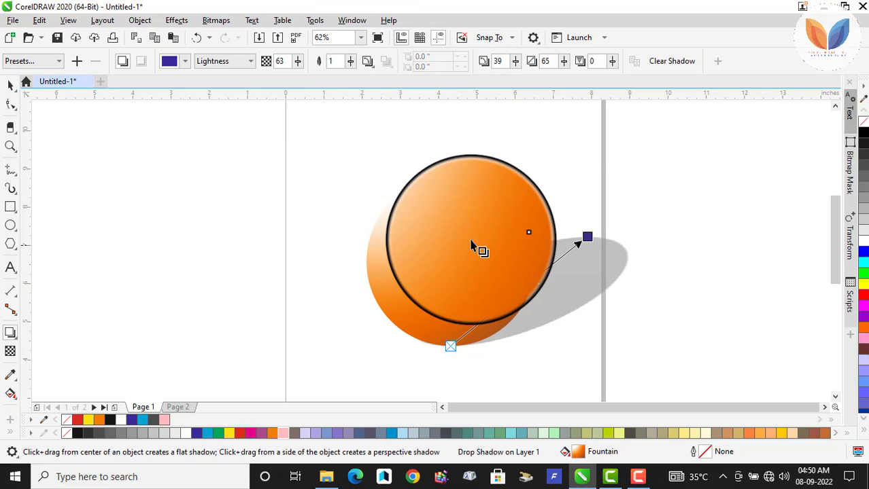
left_click(251, 61)
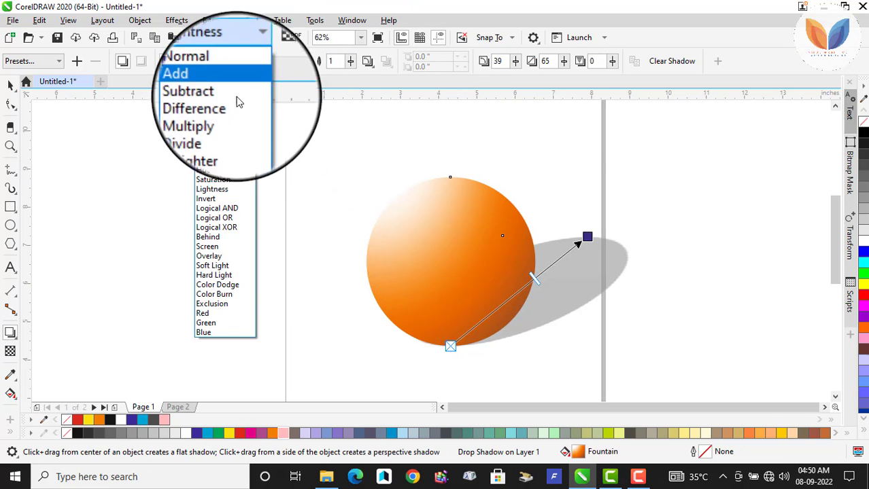
left_click(202, 315)
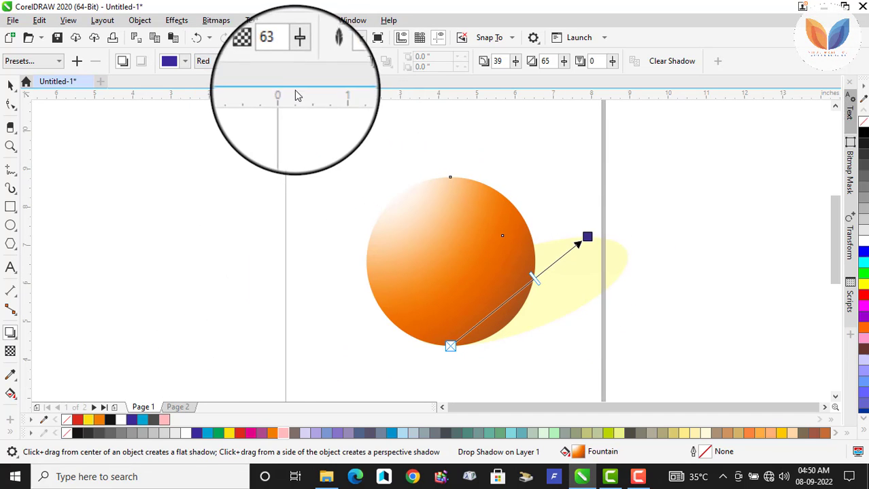
left_click(234, 62)
left_click(234, 73)
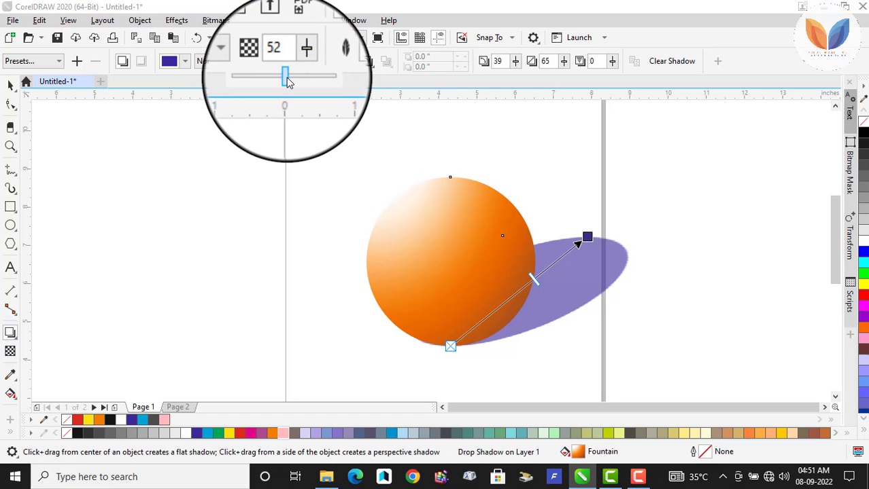
- Try shadow opacity values of 21, 14 and 37, and return the opacity to 14
left_click_drag(288, 82, 269, 83)
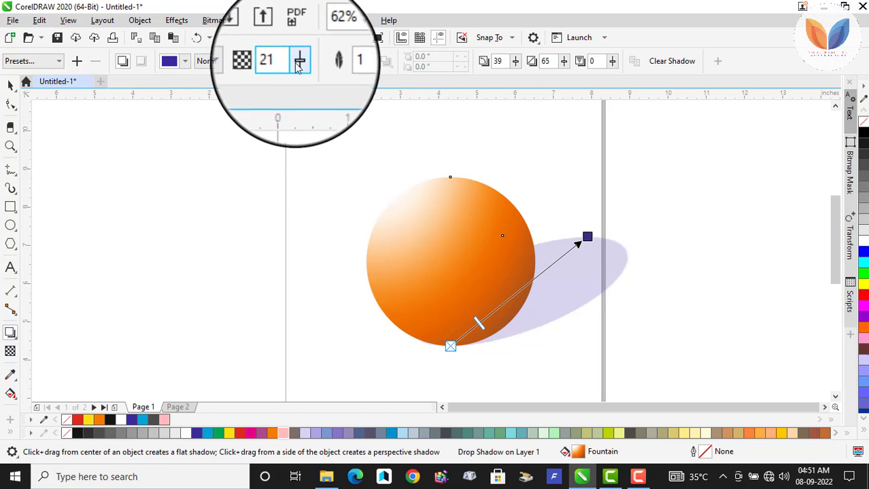
left_click(298, 62)
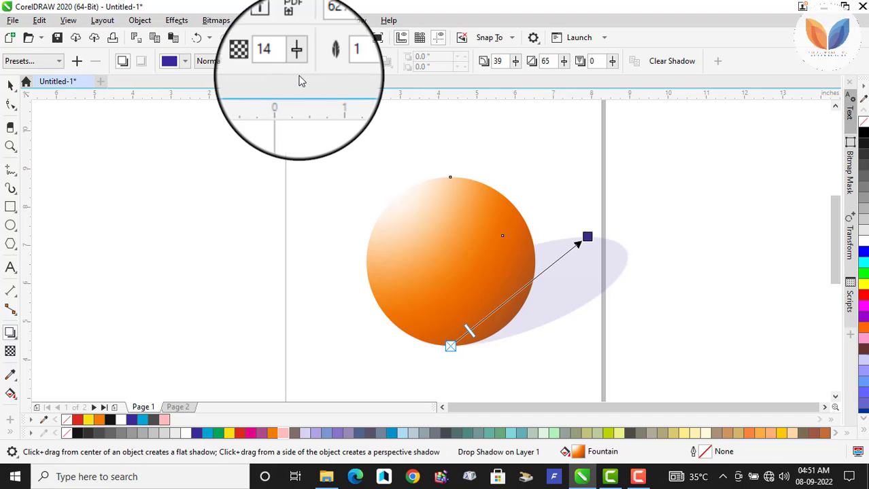
left_click(299, 63)
left_click_drag(303, 80, 316, 82)
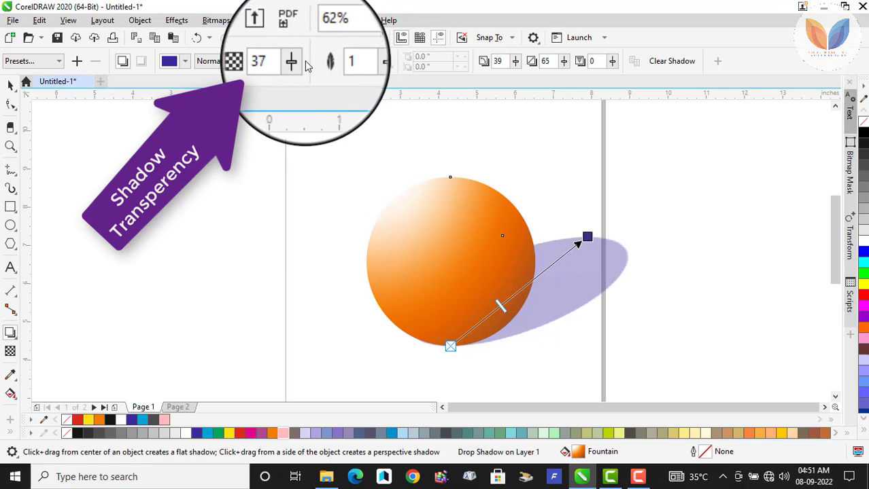
left_click(306, 65)
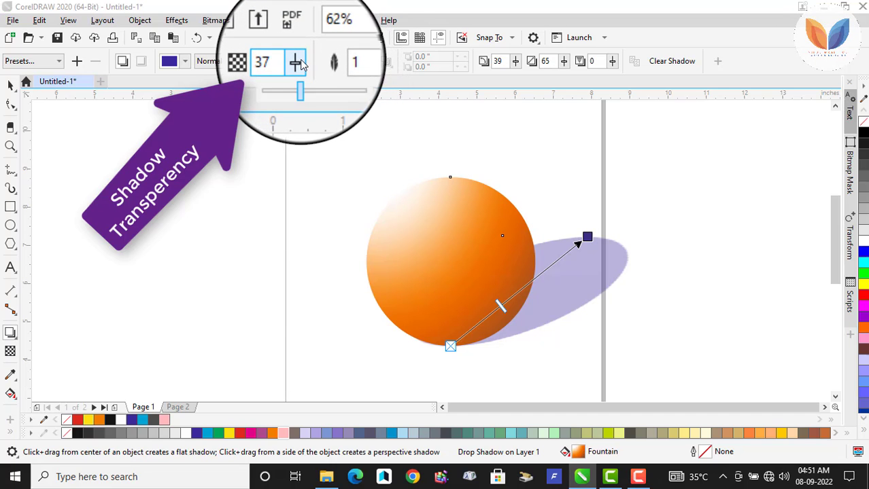
mouse_move(303, 80)
left_mouse_down()
mouse_move(311, 80)
mouse_move(301, 83)
left_mouse_up()
left_click(296, 59)
left_click_drag(291, 80, 275, 77)
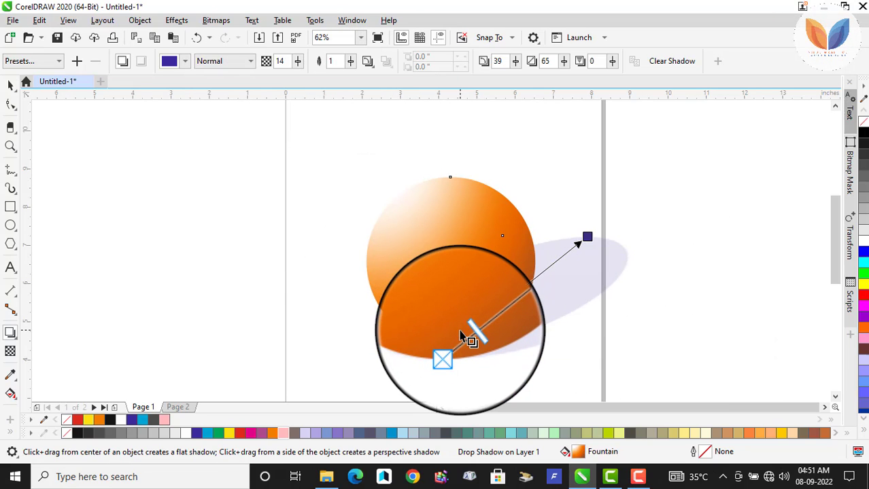
- Raise the shadow's opacity to 26 directly on the ball's shadow arrow, and set it to 38
mouse_move(468, 330)
left_mouse_down()
mouse_move(553, 283)
mouse_move(500, 302)
mouse_move(489, 318)
mouse_move(474, 315)
left_mouse_up()
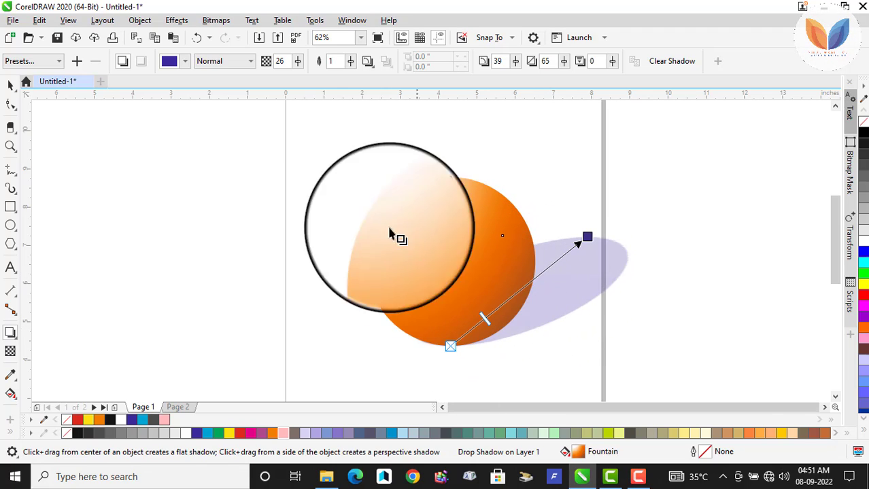
left_click(297, 60)
mouse_move(297, 80)
left_mouse_down()
mouse_move(315, 81)
mouse_move(292, 82)
left_mouse_up()
left_click(298, 61)
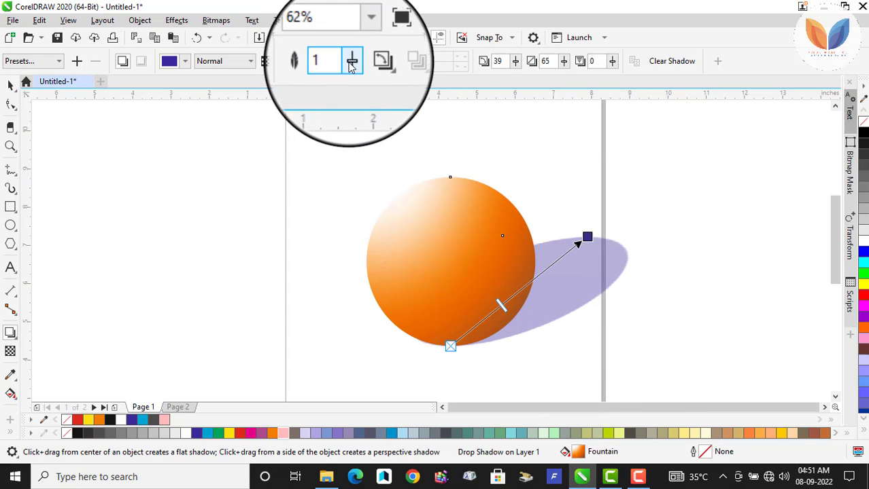
- Feather the shadow's edges by 28, and reduce the feathering to 18
left_click_drag(350, 67, 367, 85)
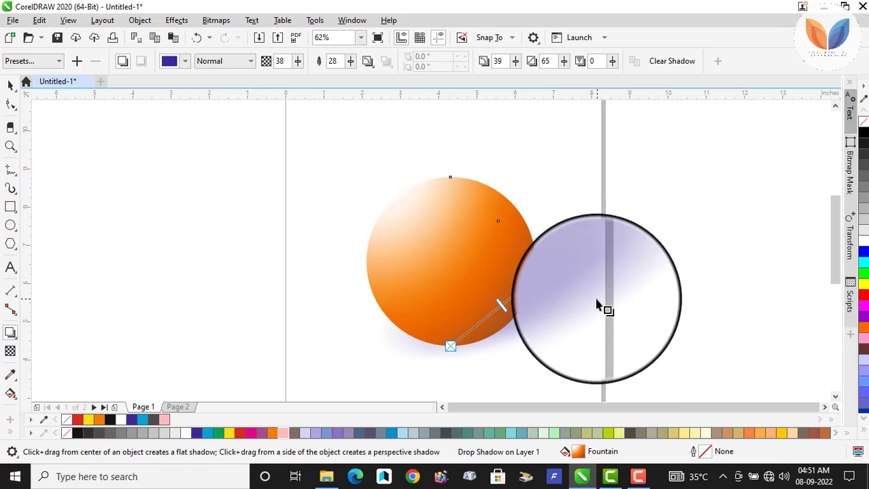
left_click(354, 64)
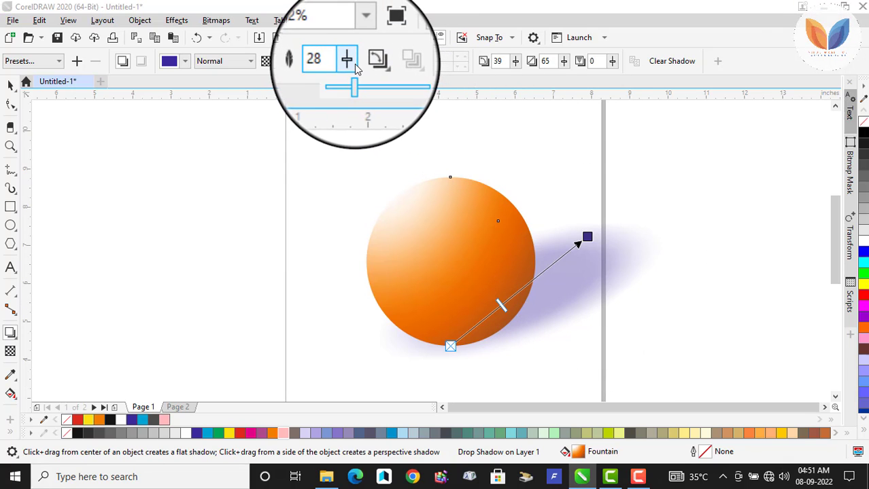
left_click_drag(353, 75, 351, 79)
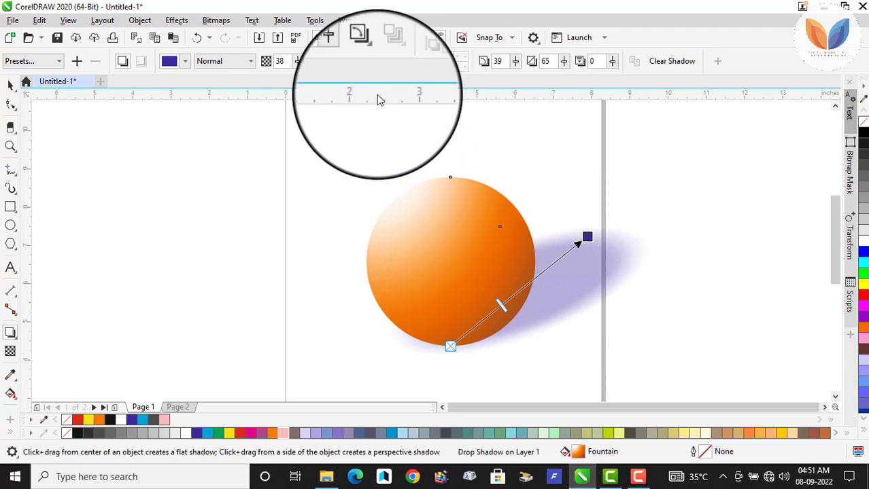
- Try the Outside, Gaussian Blur and Inside feather directions on the ball's shadow
left_click(367, 64)
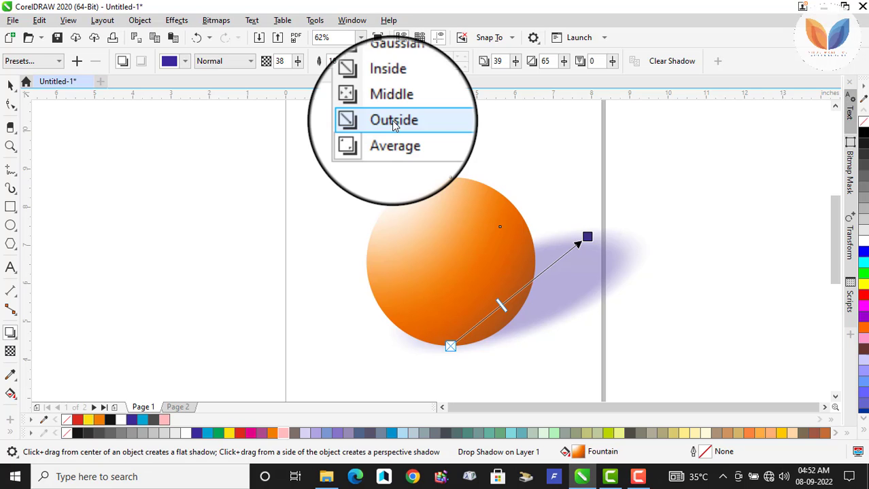
left_click(392, 120)
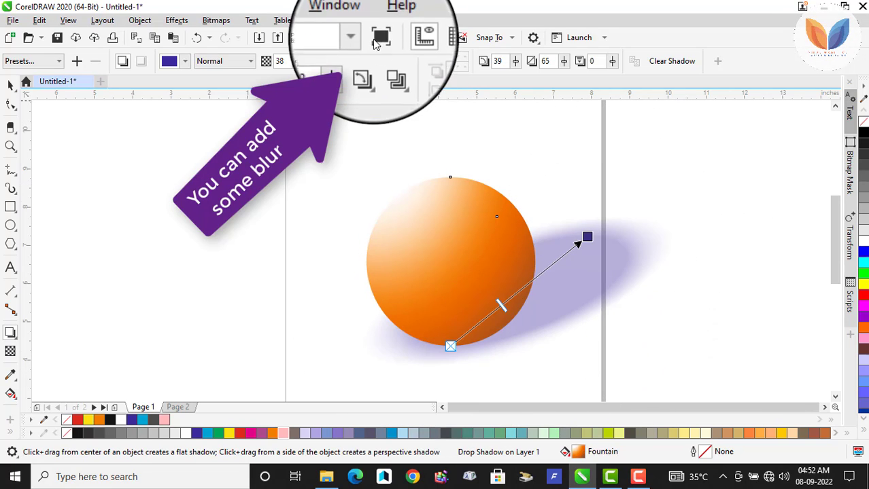
left_click(368, 61)
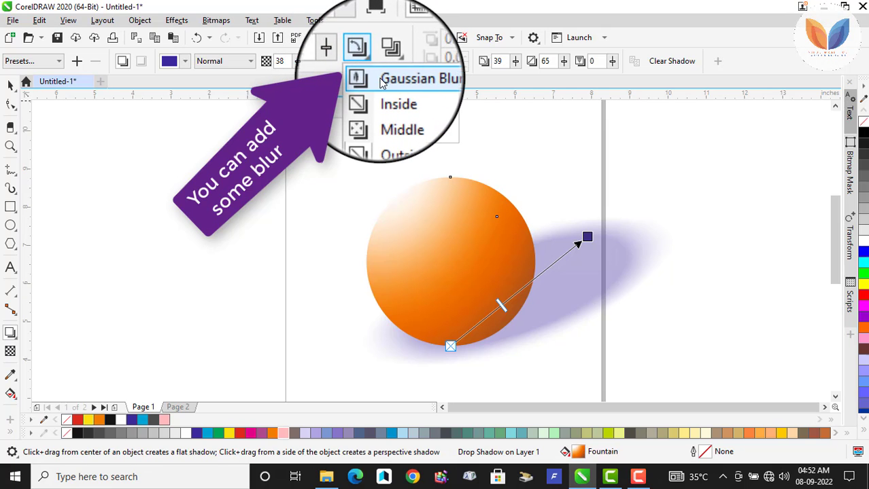
left_click(382, 82)
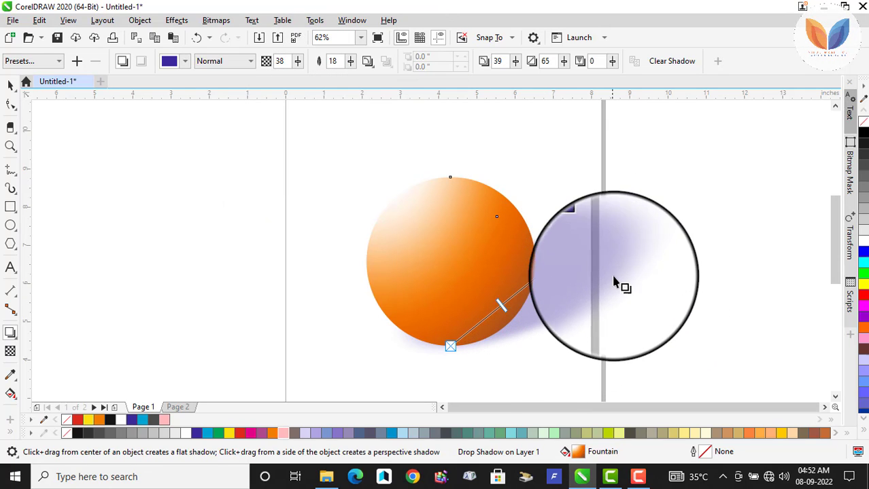
left_click(368, 61)
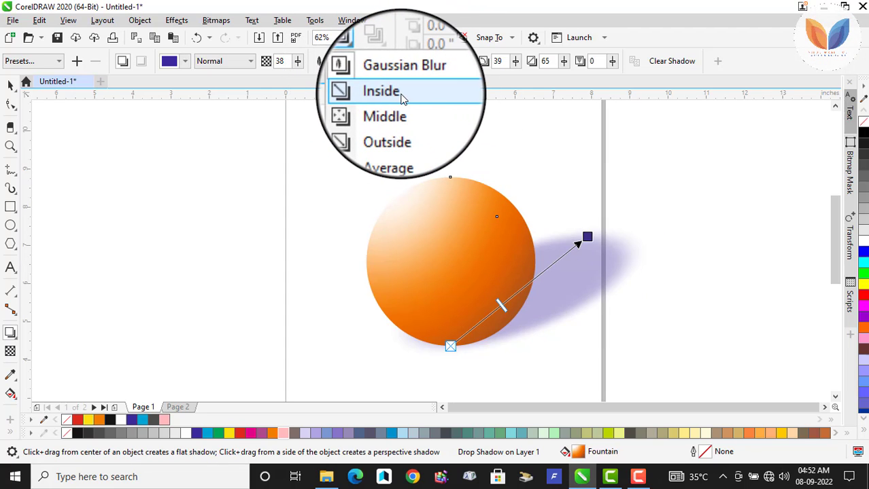
left_click(401, 98)
- Try the Middle and Outside feather directions on the shadow, and set the feather direction to Average
left_click(371, 61)
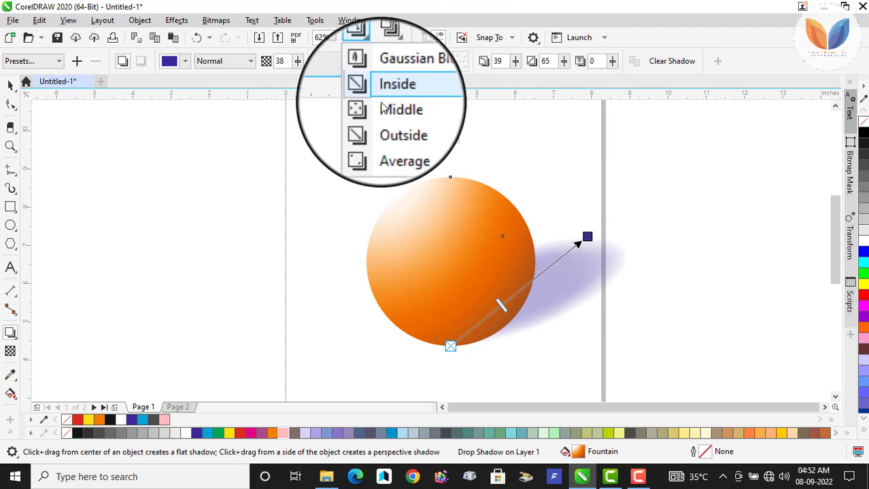
left_click(382, 109)
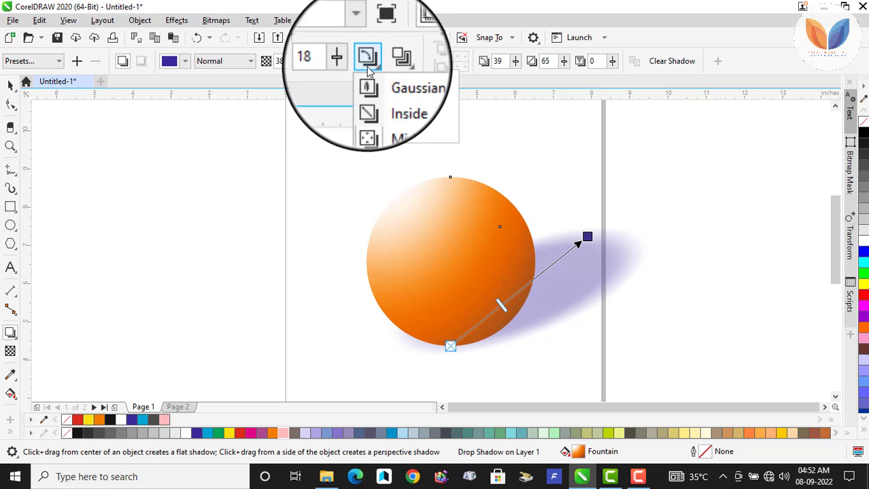
left_click(392, 122)
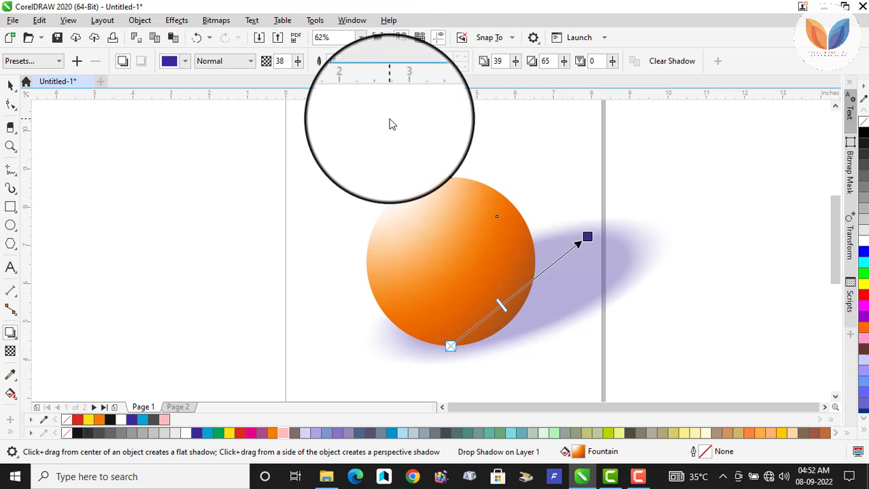
left_click(371, 61)
left_click(385, 135)
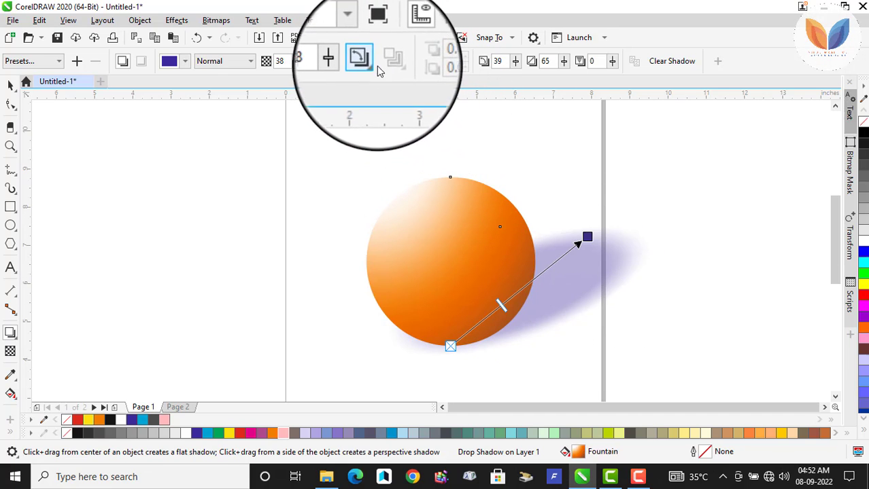
- Clear the ball's drop shadow and undo the removal
left_click(668, 68)
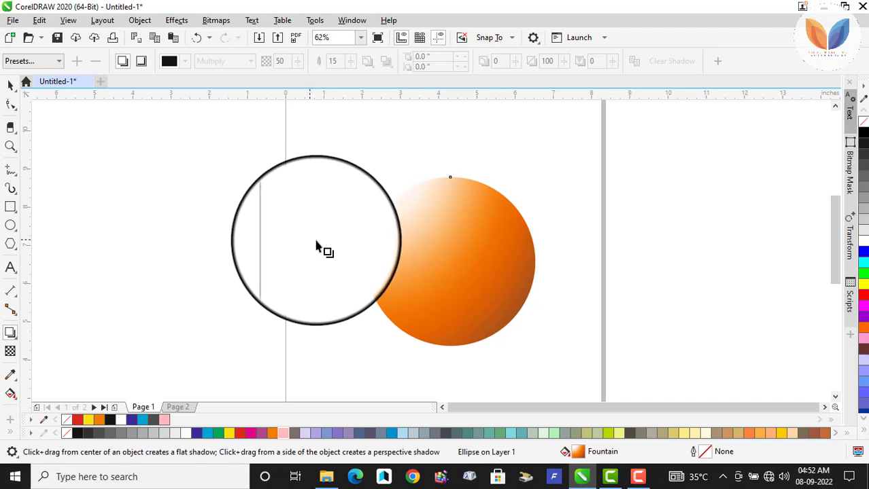
left_click_drag(450, 346, 587, 236)
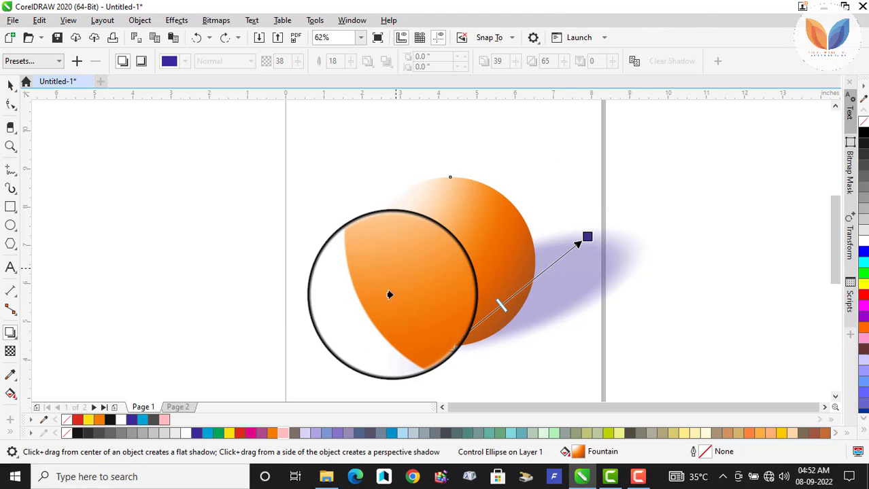
left_click(11, 87)
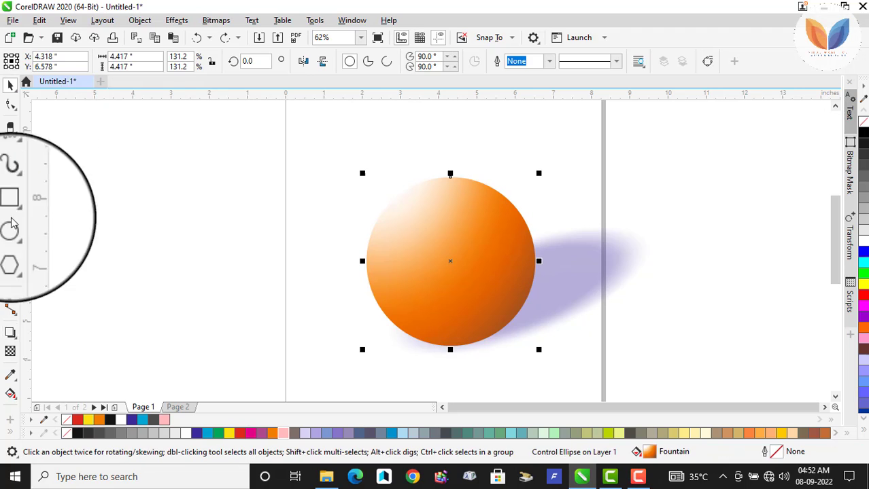
- Draw an unfilled ellipse about 2.9 by 3.1 inches to the left of the ball, outside the page
left_click(12, 229)
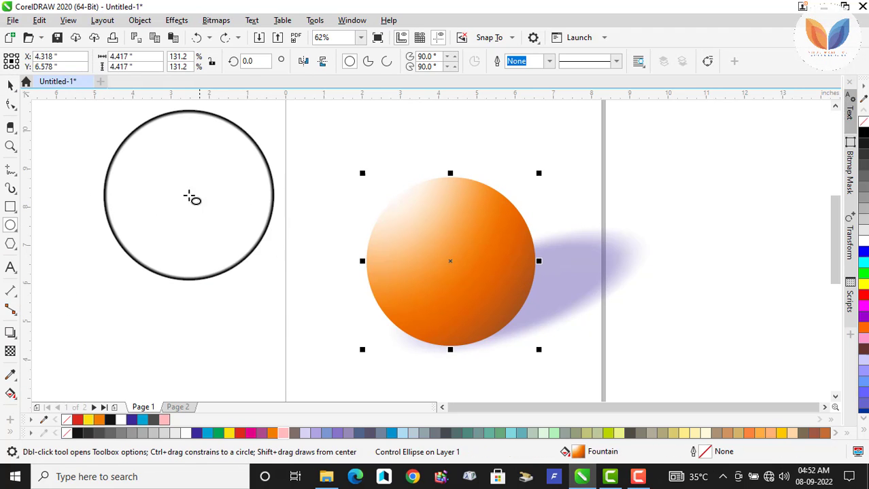
left_click_drag(154, 168, 268, 289)
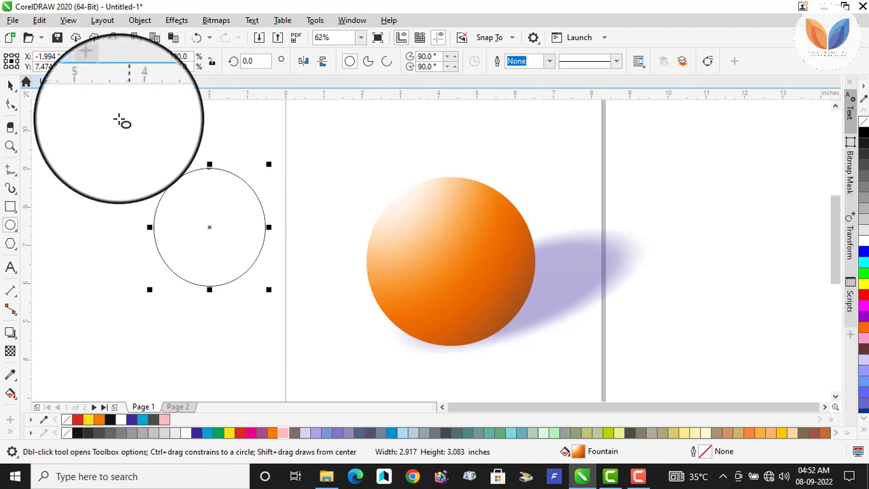
left_click(11, 86)
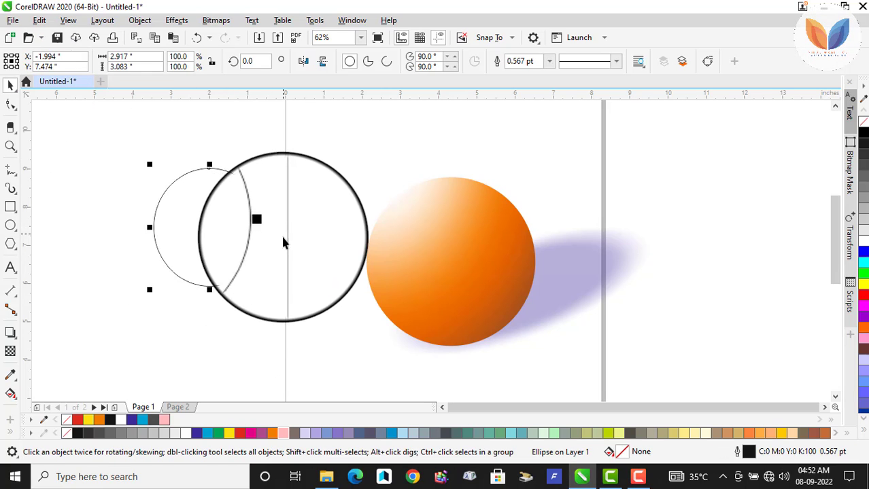
- Fill the unfilled ellipse with dark blue, enlarge it to nearly the ball's size and move it next to the ball
left_click(209, 435)
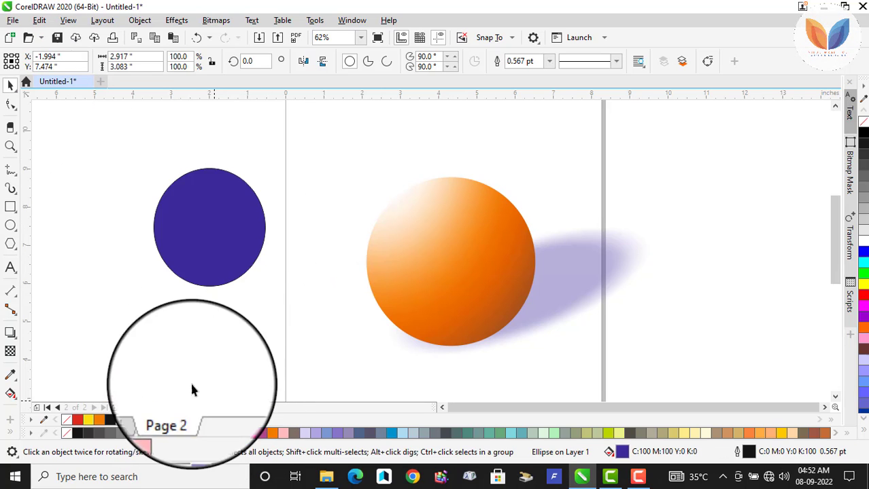
left_click(143, 407)
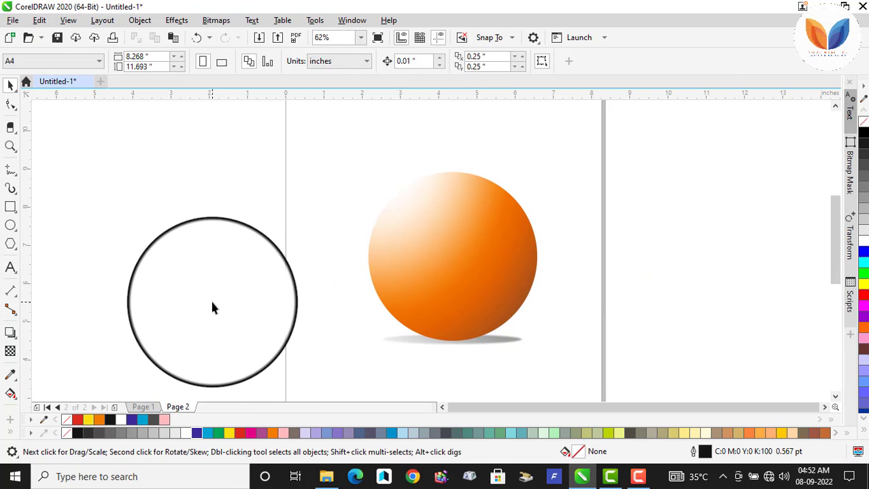
left_click(143, 407)
left_click_drag(220, 231, 299, 261)
left_click_drag(229, 195, 166, 151)
left_click(124, 187)
left_click_drag(256, 218, 262, 243)
key("Escape")
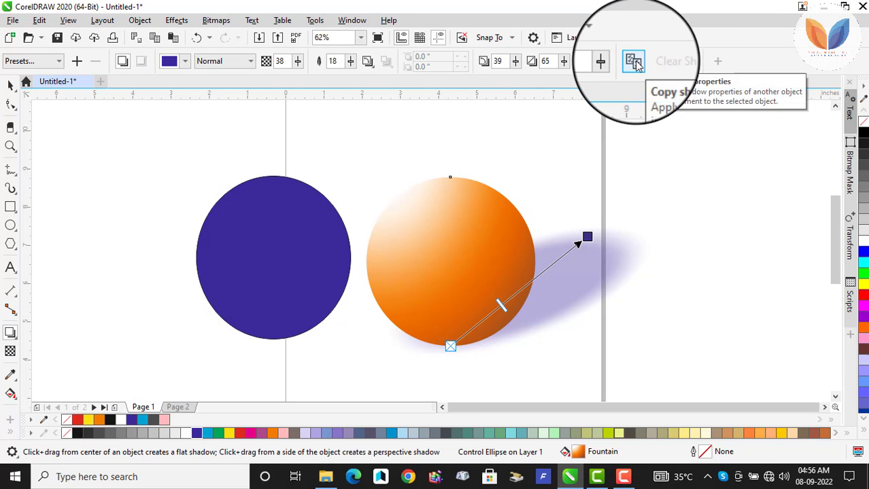
- Copy the shadow properties of the orange ball's drop shadow to the blue ellipse
left_click(272, 321)
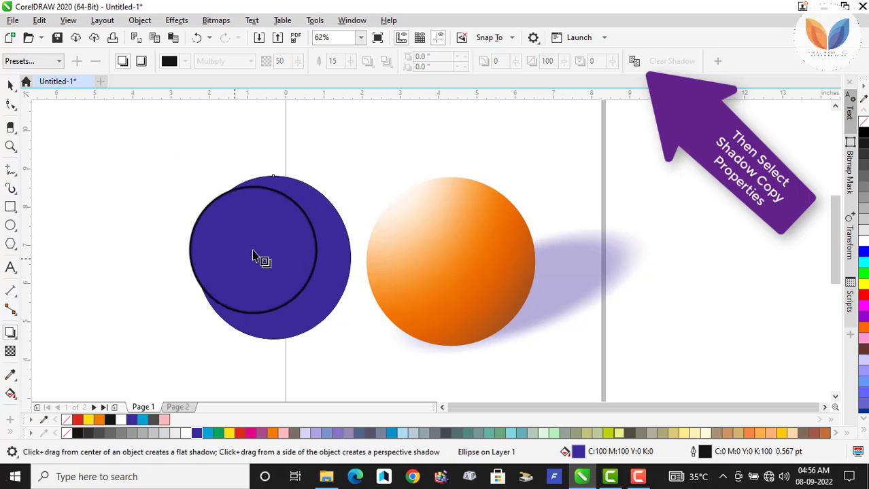
left_click(643, 61)
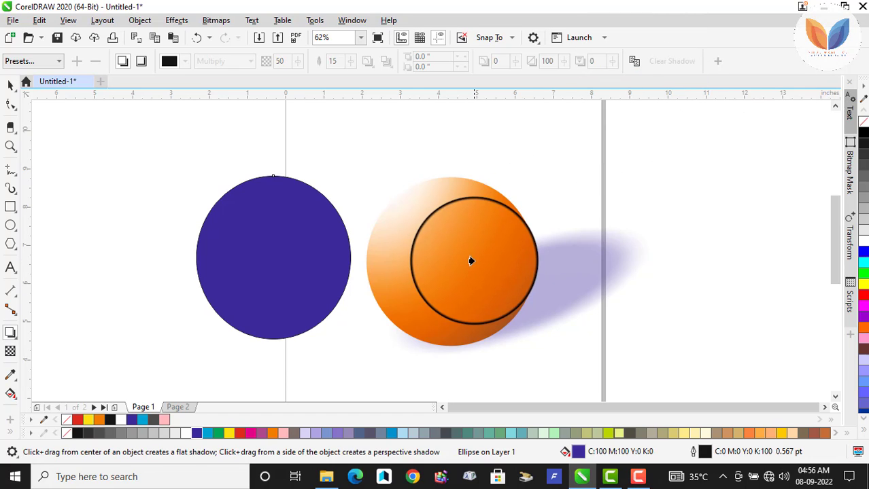
left_click(578, 280)
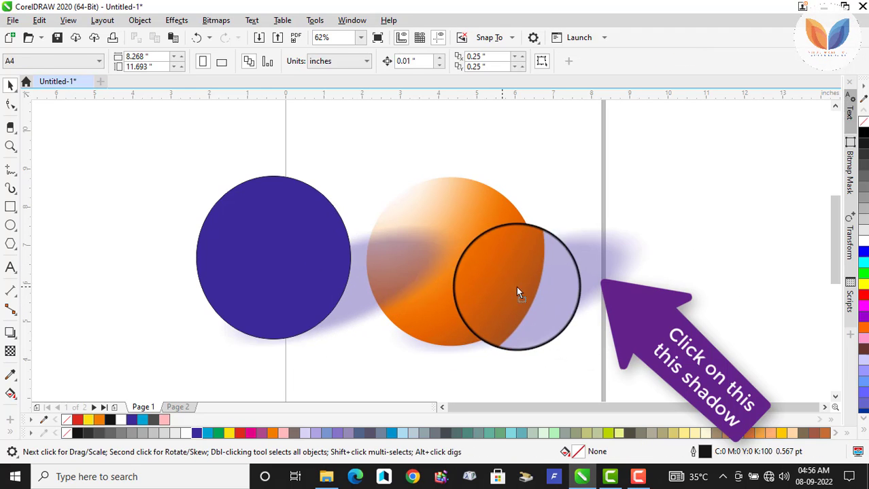
- Move the orange ball with its shadow right, clear of the blue ellipse's shadow
left_click_drag(518, 291, 651, 292)
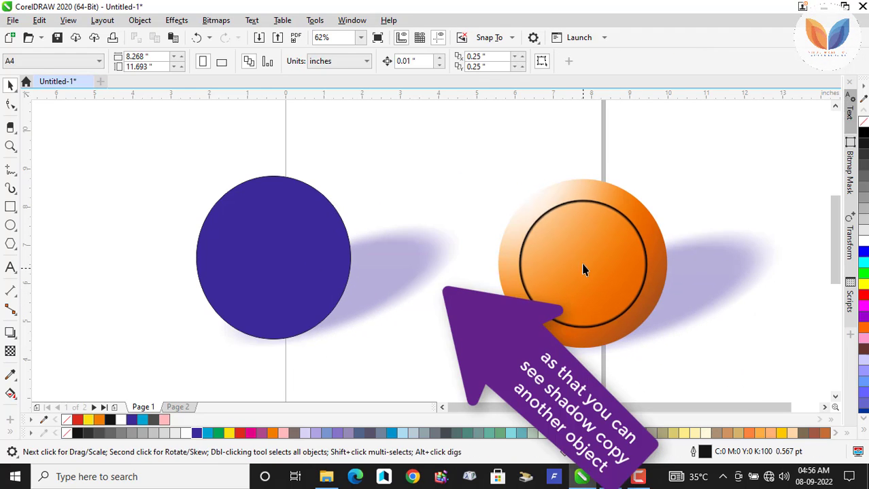
left_click(581, 265)
left_click(754, 380)
left_click(393, 287)
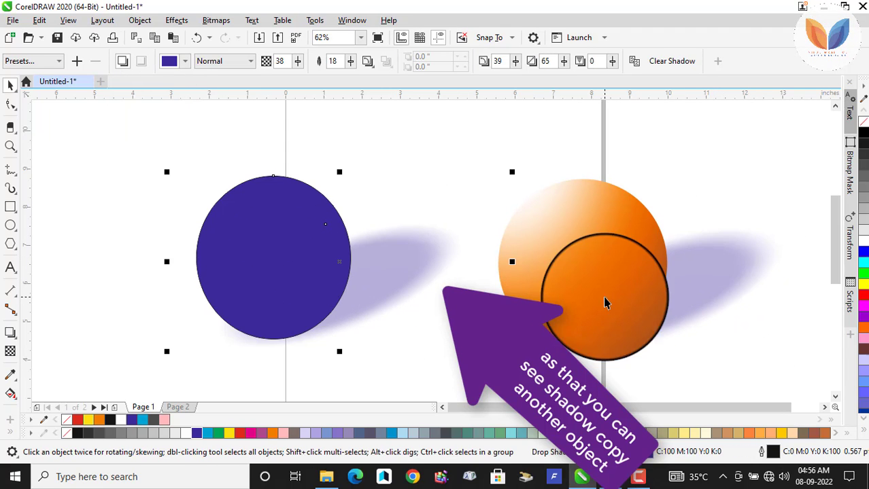
left_click(246, 288)
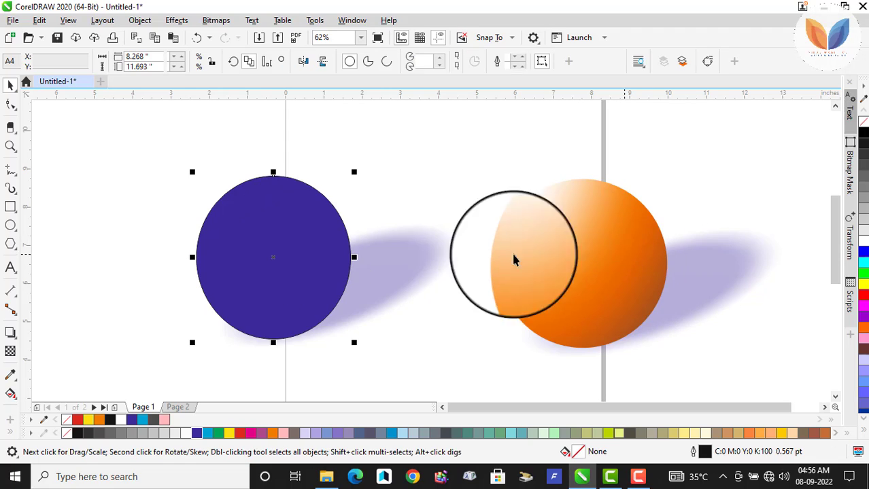
- Undo the ball's move, the copied shadow, the blue ellipse's edits and its creation
left_click_drag(513, 256, 492, 275)
key("ctrl+z")
key("ctrl+z")
key("ctrl+z")
key("ctrl+z")
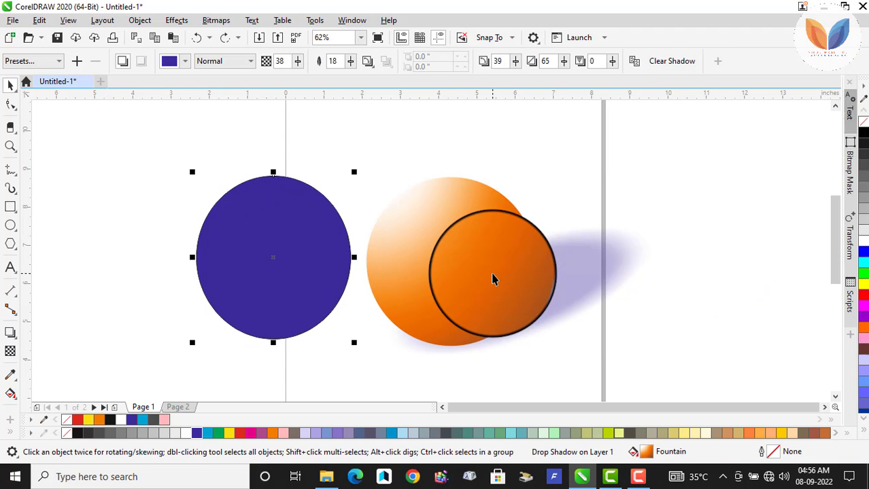
key("ctrl+z")
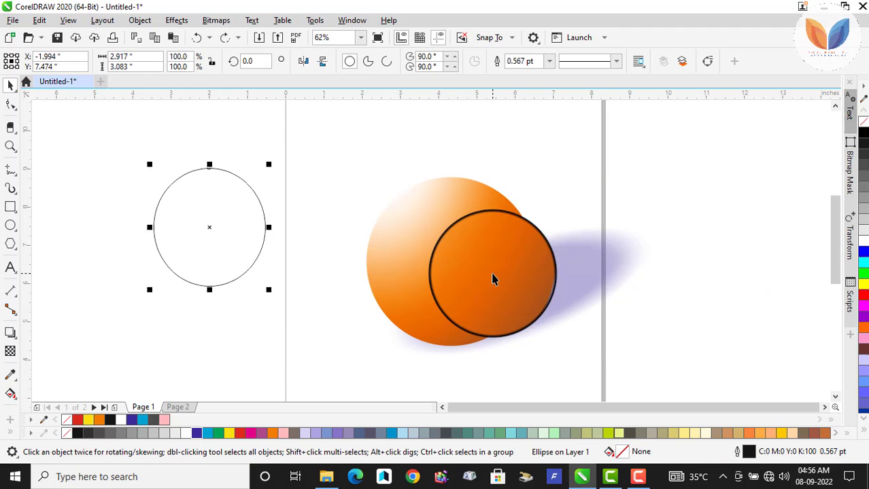
- Move the orange ball with its shadow left on page 1, to a center at about X 2.8 inches
left_click(623, 287)
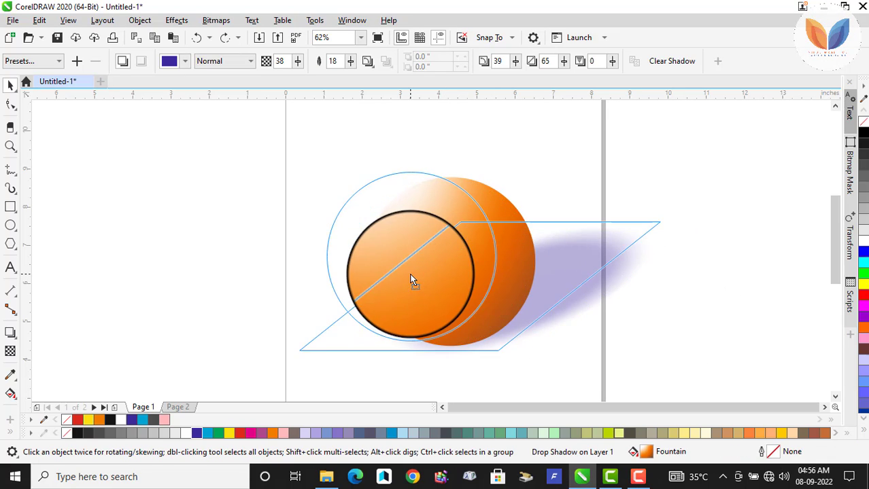
left_click(712, 258)
left_click_drag(427, 255, 369, 256)
left_click(628, 251)
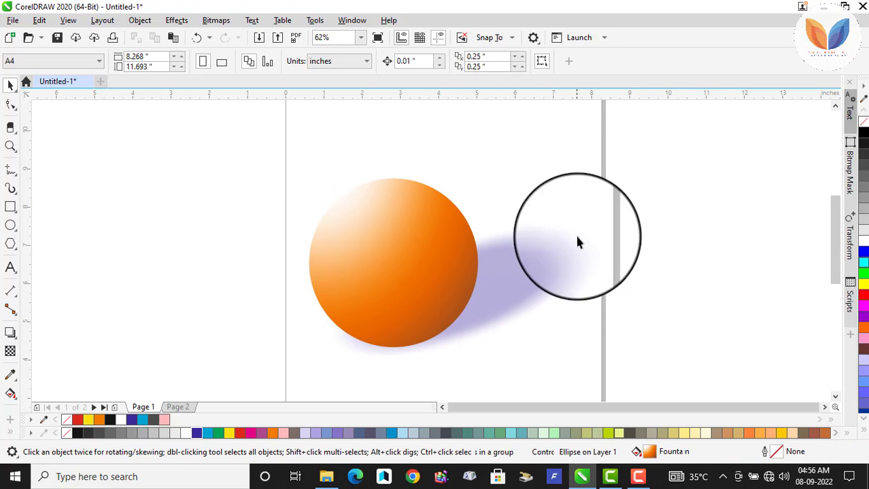
left_click(412, 282)
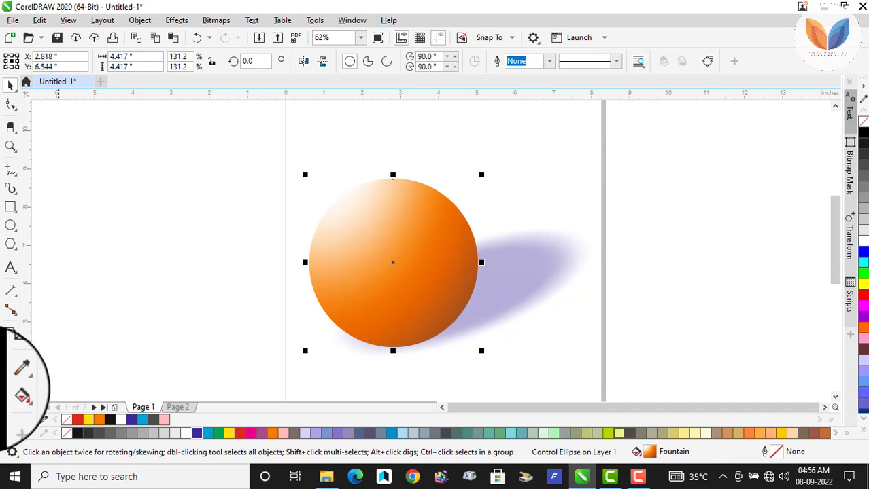
left_click(15, 332)
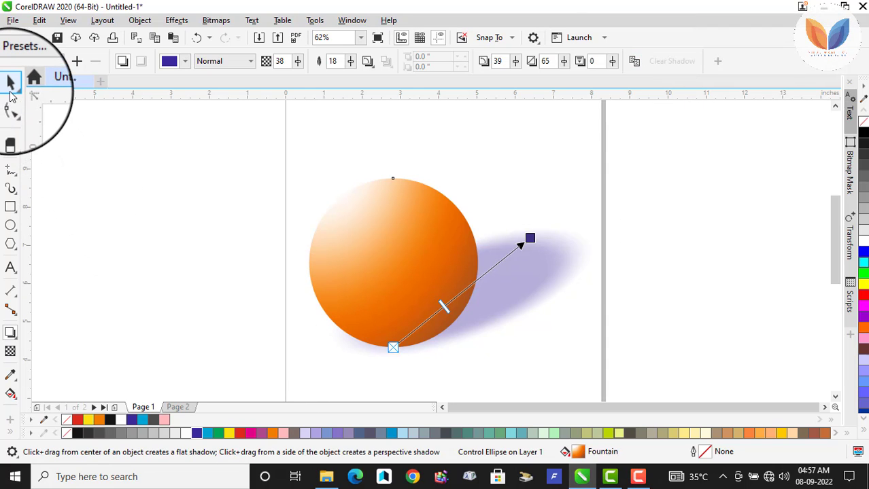
left_click(10, 85)
left_click(156, 324)
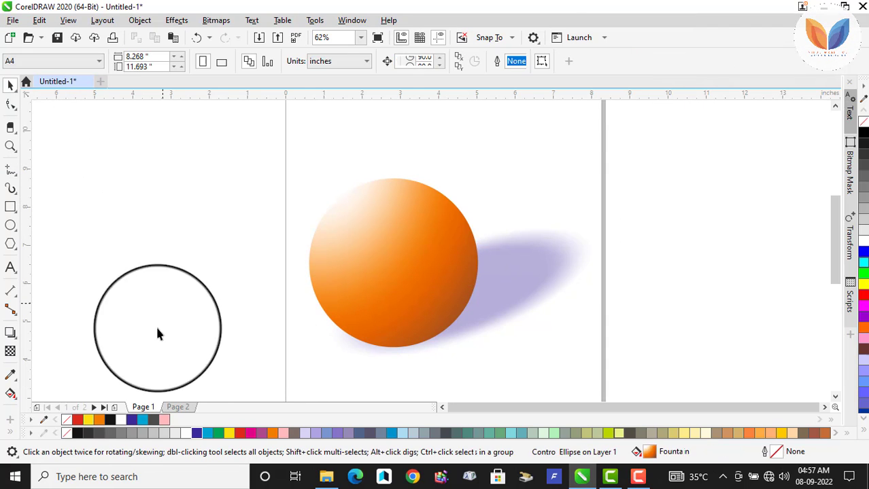
- Delete the flat grey bitmap shadow beneath the orange ball on page 2
left_click(173, 408)
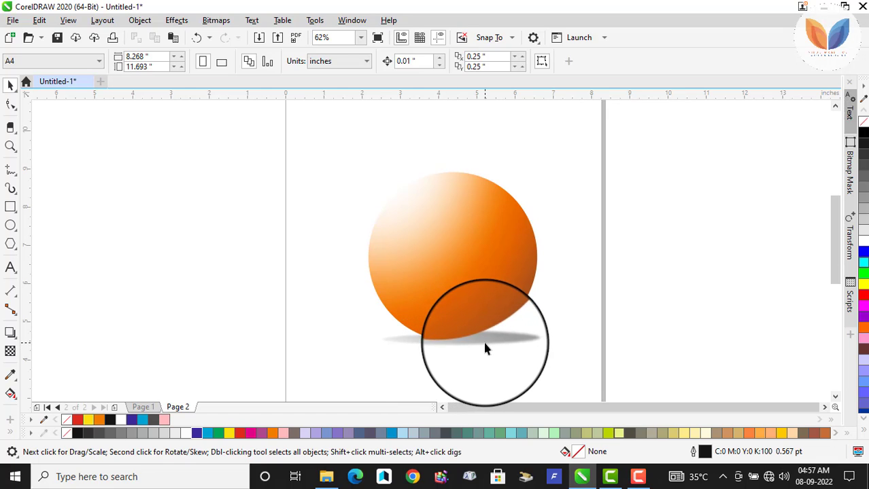
left_click(508, 343)
left_click_drag(508, 341, 662, 348)
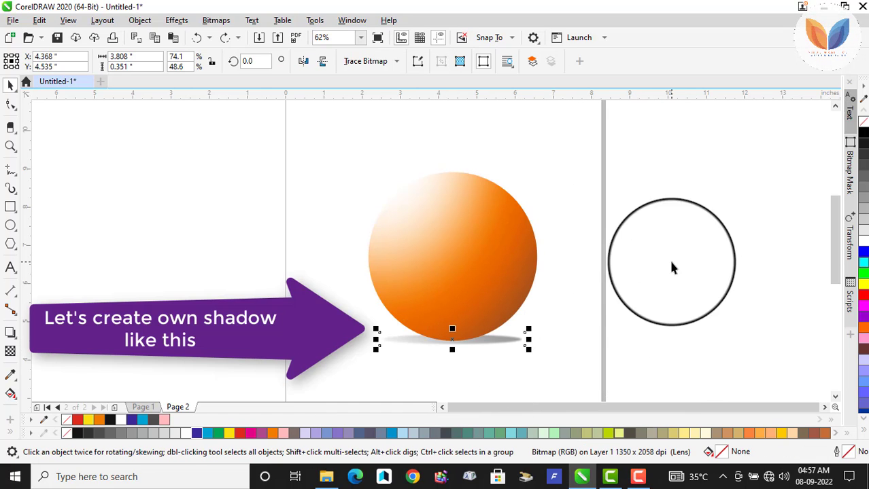
left_click(671, 267)
left_click(499, 347)
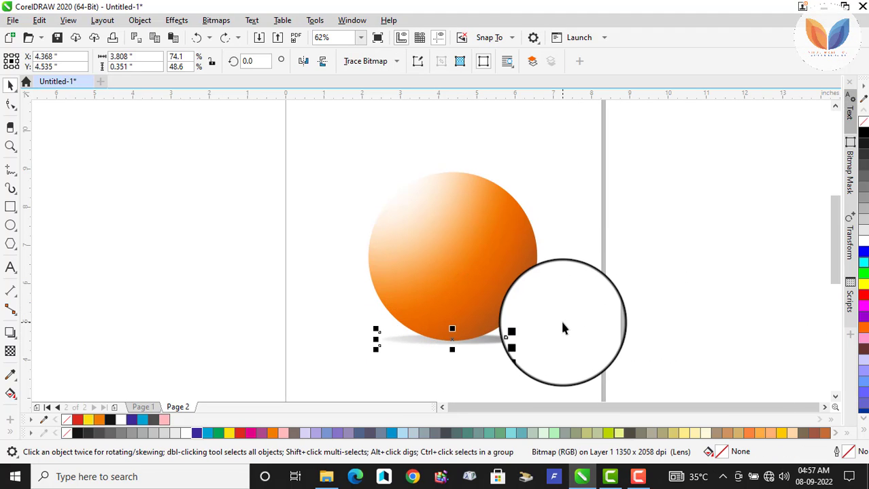
key("Delete")
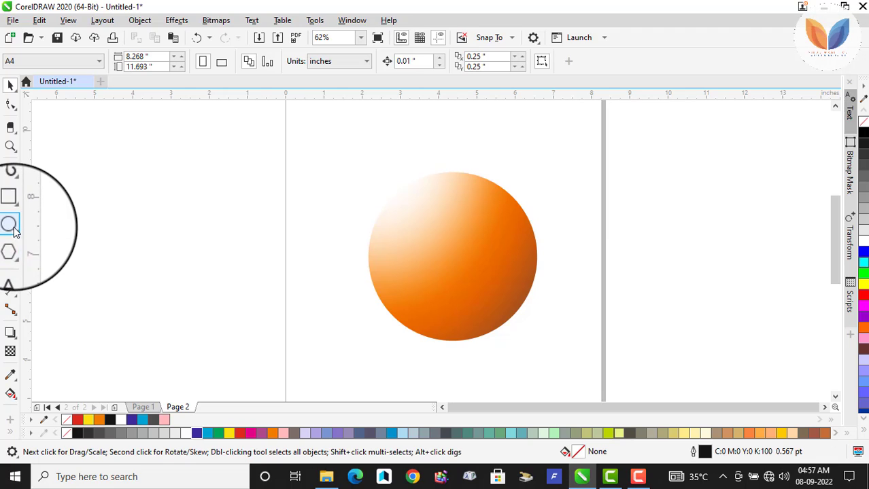
- Draw a flat ellipse about 2.5 by 0.37 inches to the left of the ball, outside the page
left_click(13, 226)
left_click_drag(160, 224, 288, 350)
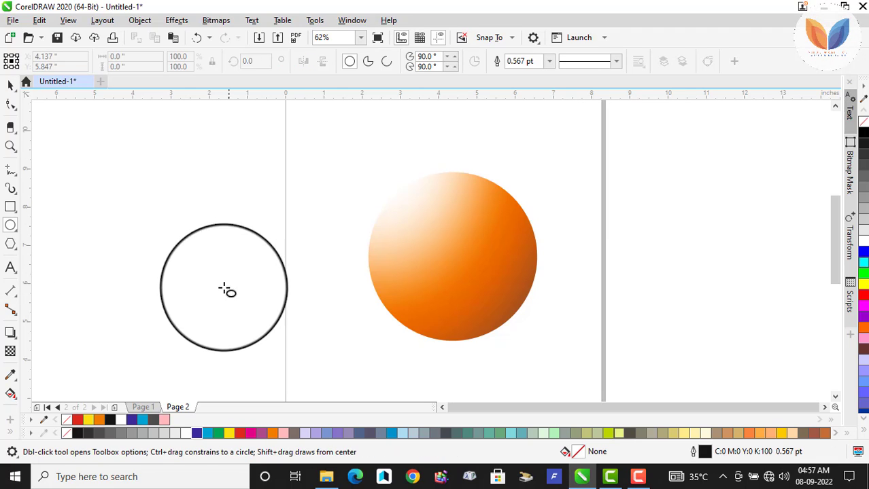
left_click_drag(182, 286, 277, 299)
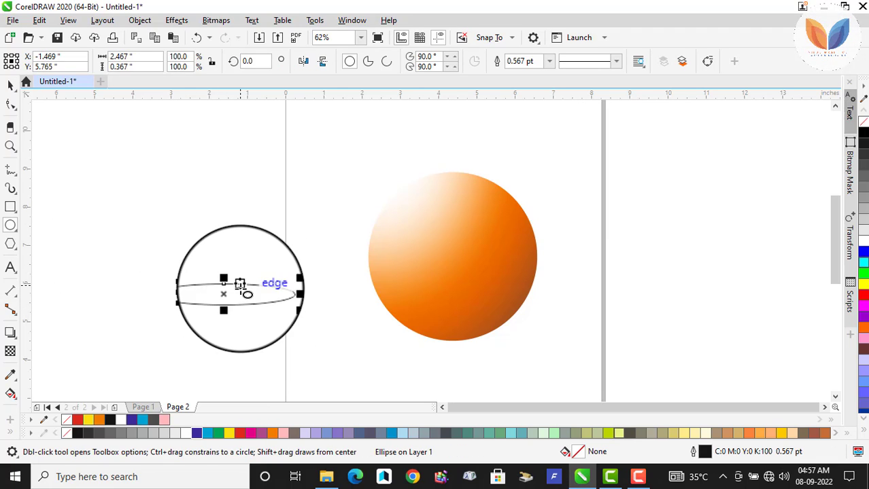
left_click(10, 86)
left_click(112, 269)
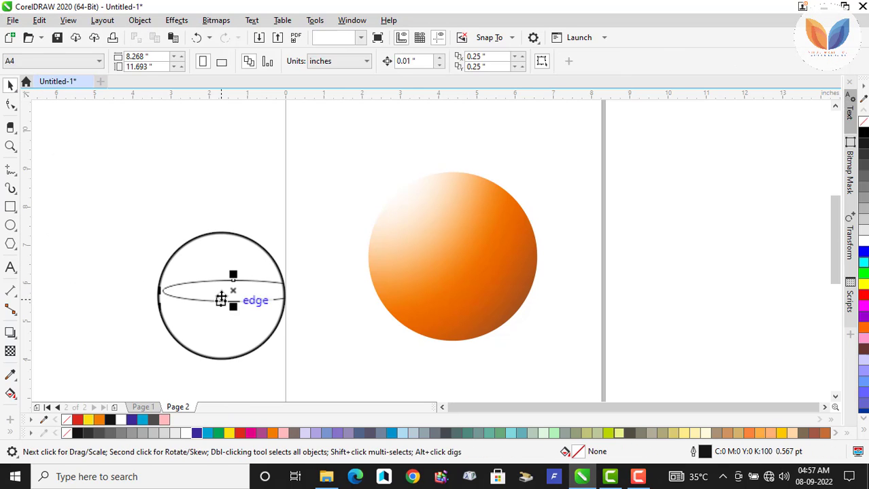
- Fill the flat ellipse with 50% black and remove its outline
left_click(228, 299)
left_click(75, 434)
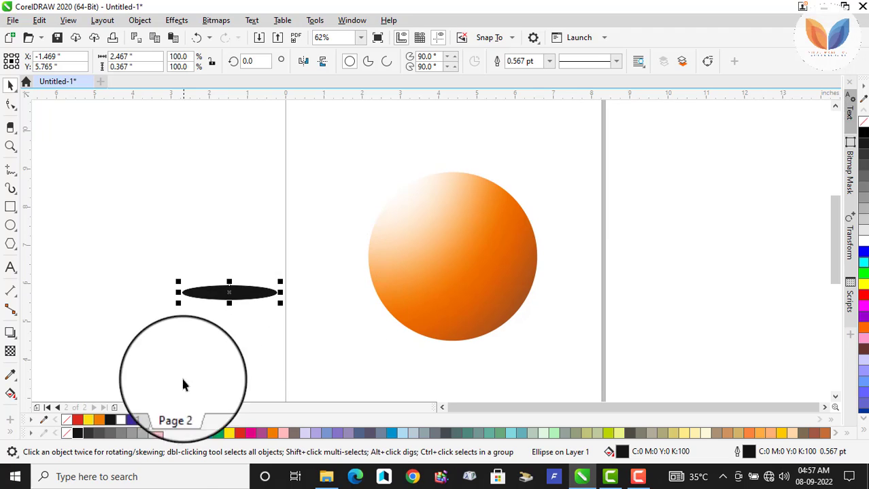
left_click(132, 433)
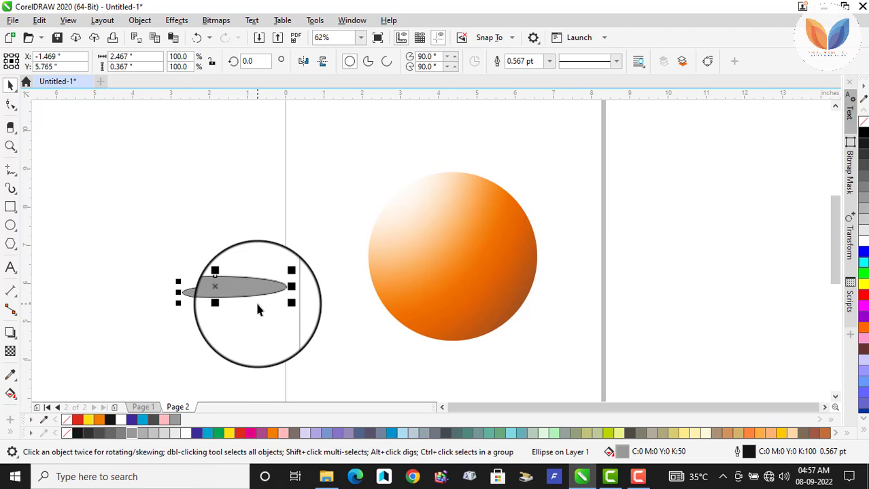
right_click(65, 432)
- Place the grey ellipse behind the ball, centered at its base, and flatten it to about 0.27 inches high
left_click_drag(234, 293, 452, 345)
left_click(516, 351)
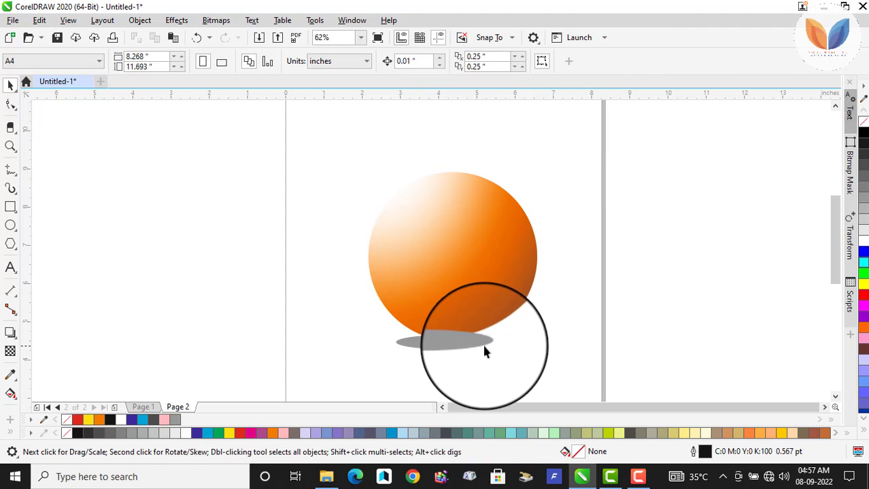
left_click(471, 350)
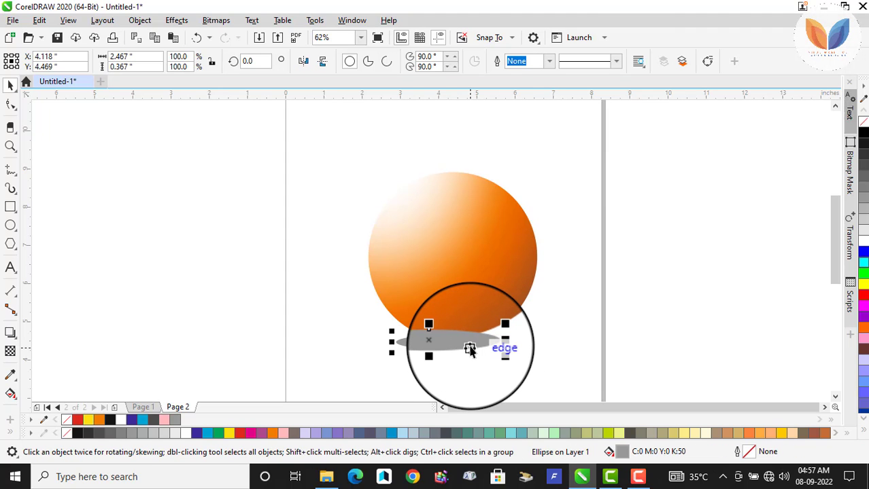
left_click(454, 295, "shift")
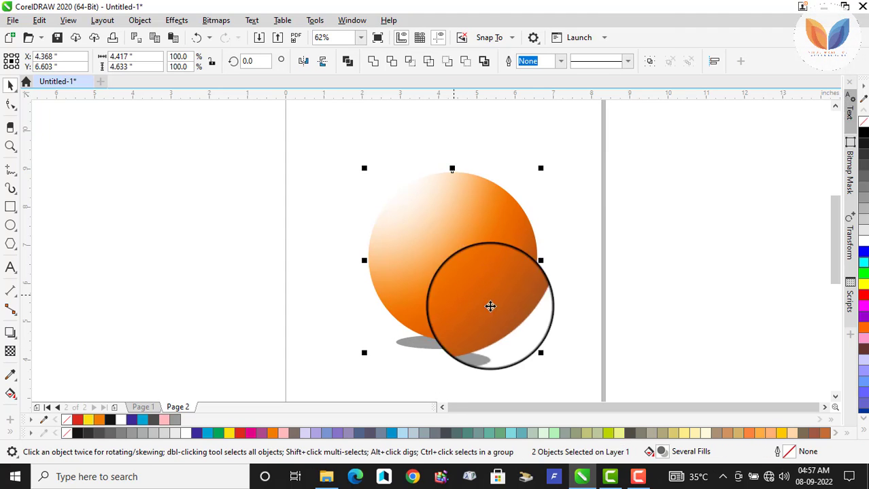
left_click(617, 330)
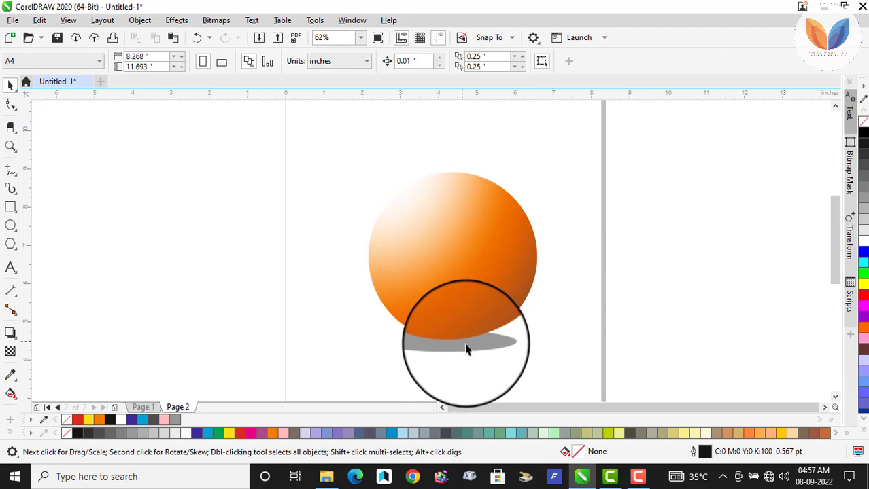
left_click(467, 348)
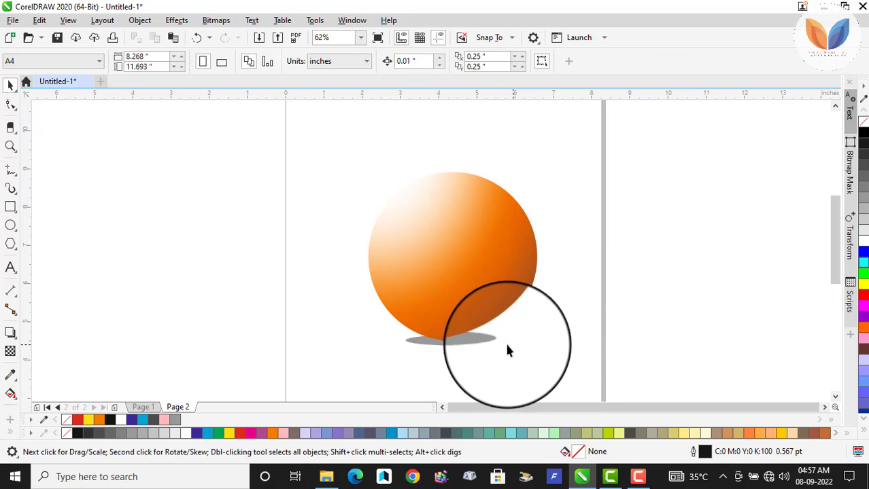
left_click(454, 336)
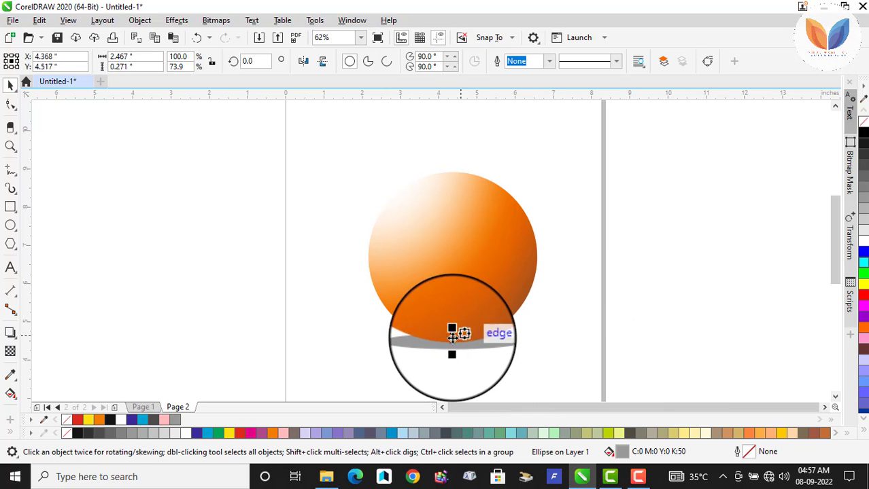
- Apply a Gaussian Blur with a 9.8-pixel radius to the grey ellipse beneath the ball
left_click(176, 19)
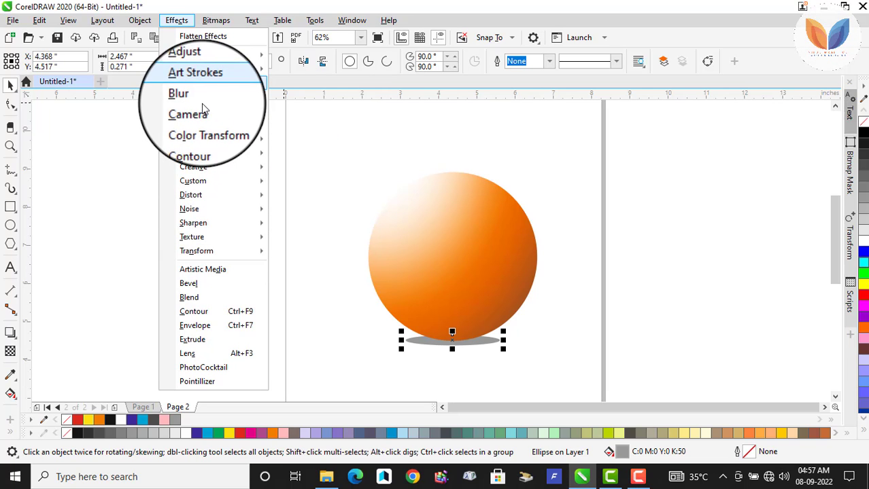
mouse_move(204, 96)
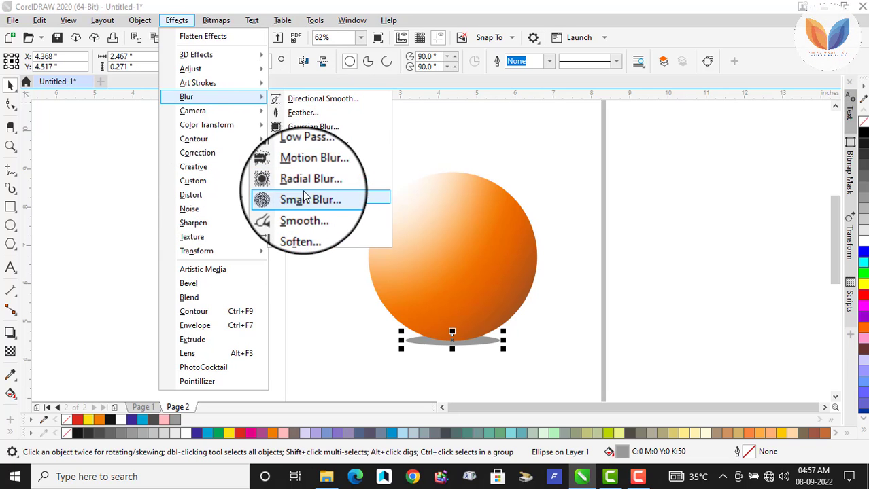
left_click(302, 130)
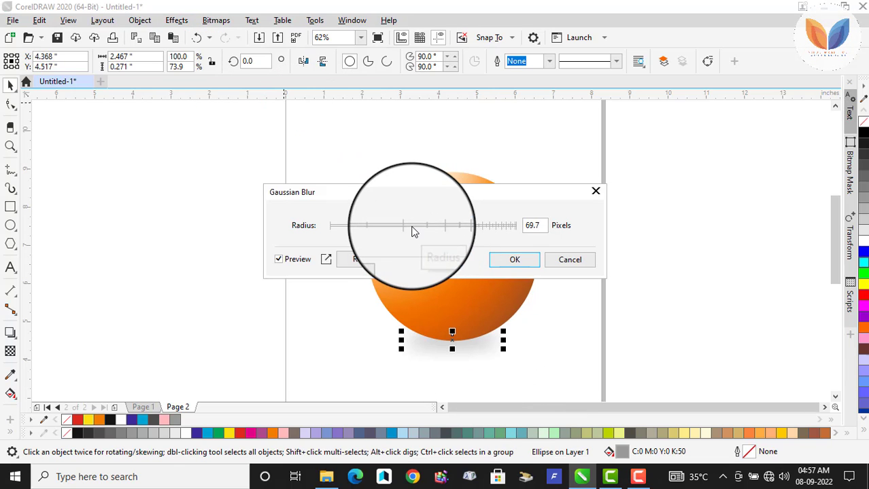
mouse_move(368, 229)
left_mouse_down()
mouse_move(401, 225)
mouse_move(352, 225)
left_mouse_up()
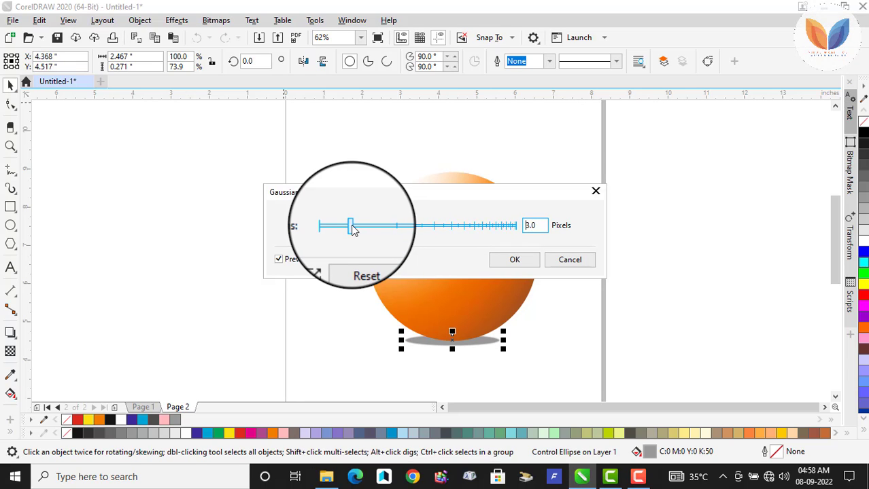
left_click_drag(352, 230, 371, 231)
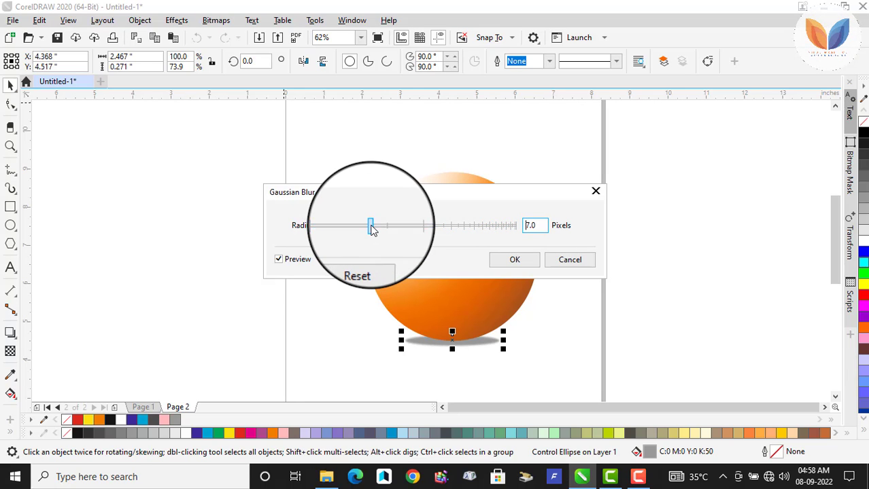
left_click_drag(372, 229, 381, 231)
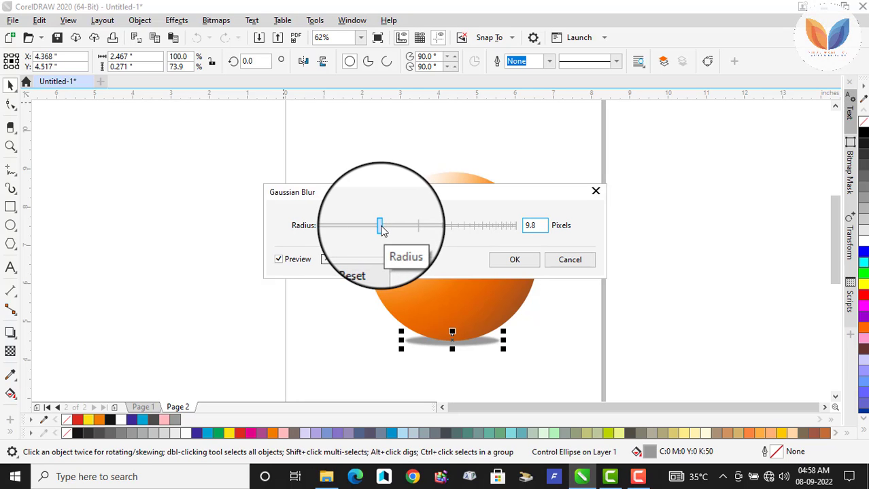
left_click(515, 259)
- Widen the blurred grey ellipse evenly about its center to about 3.24 inches, keeping its height
left_click_drag(534, 313, 486, 284)
left_click(486, 284, "shift")
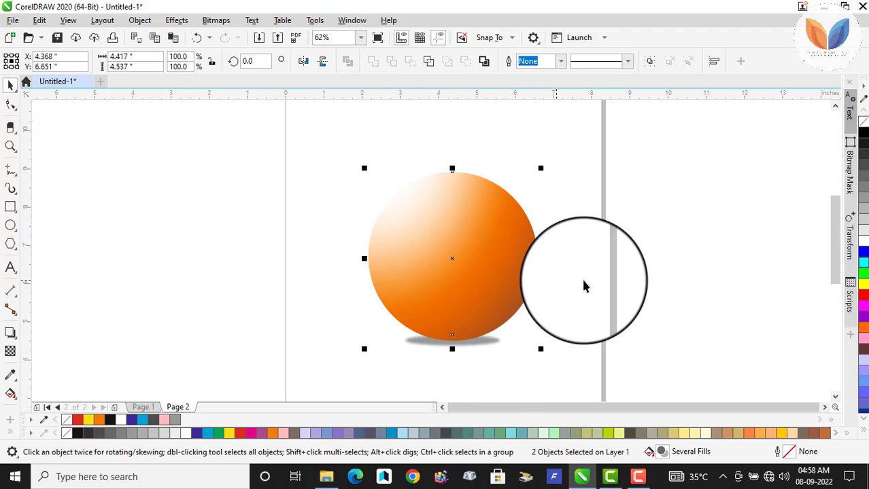
left_click(581, 277)
left_click(473, 345)
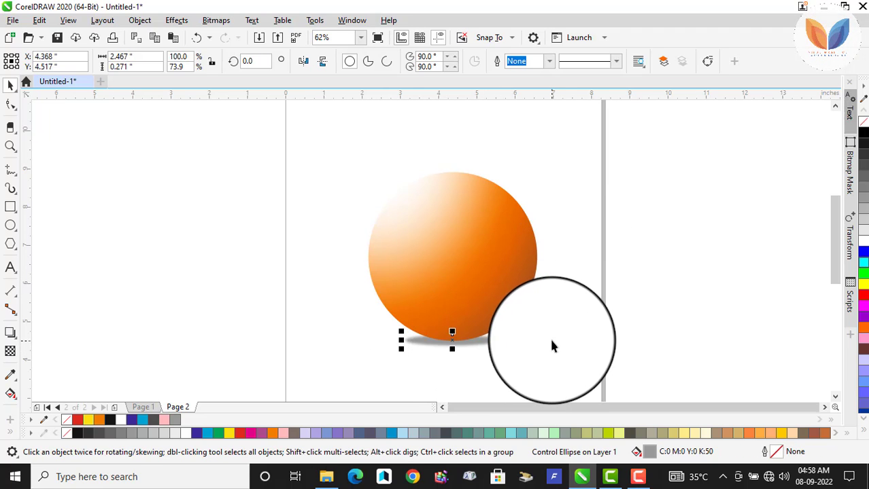
left_click_drag(501, 340, 531, 340)
left_click(536, 369)
left_click(489, 341)
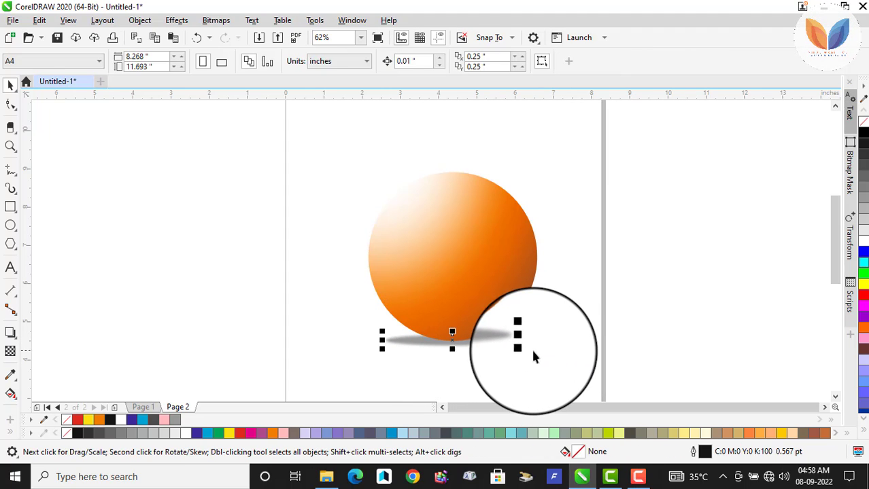
left_click_drag(524, 339, 515, 340)
left_click(510, 349)
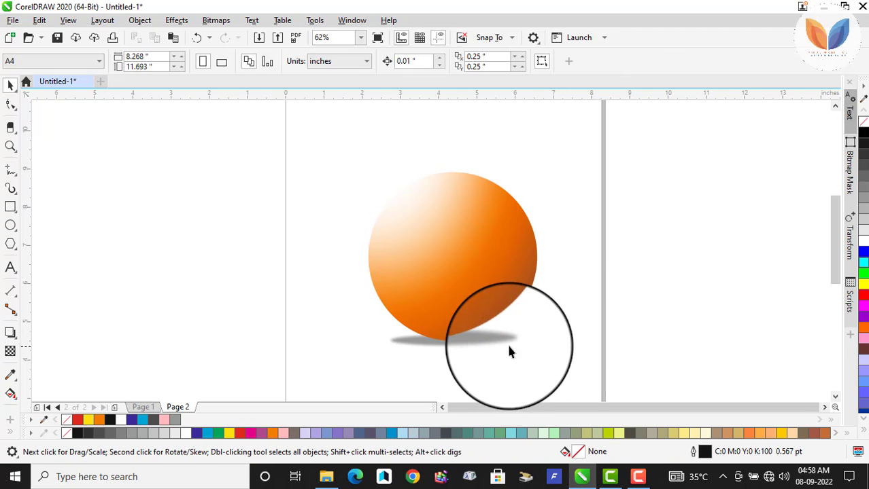
- Nudge the blurred ellipse down by 0.01 inch beneath the ball
left_click(483, 336)
key("ctrl+Down")
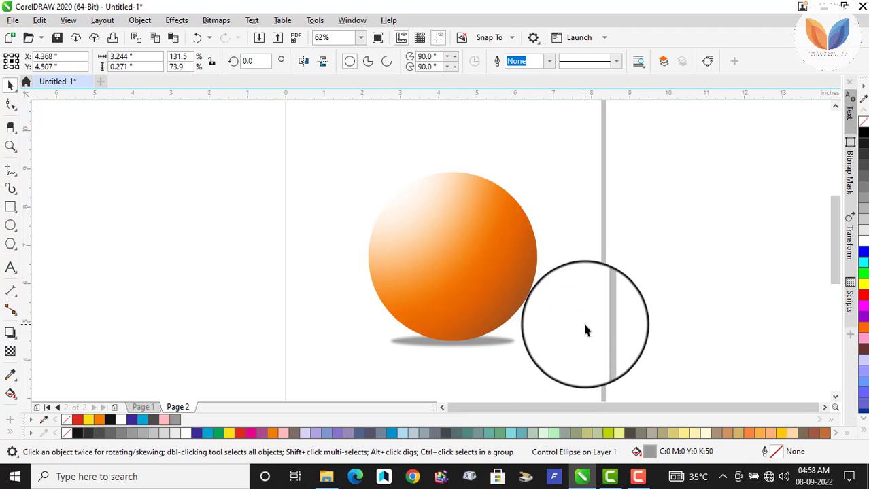
left_click(469, 352)
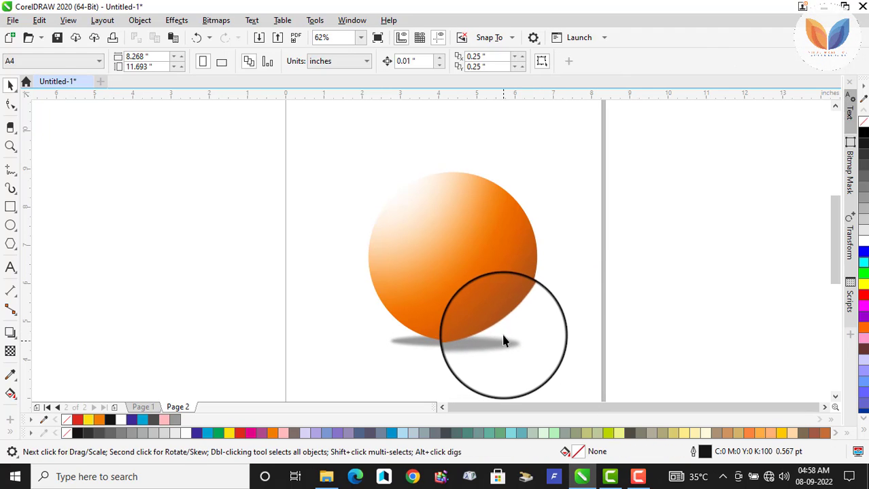
- Give the blurred ground shadow a uniform transparency of 13
left_click(498, 342)
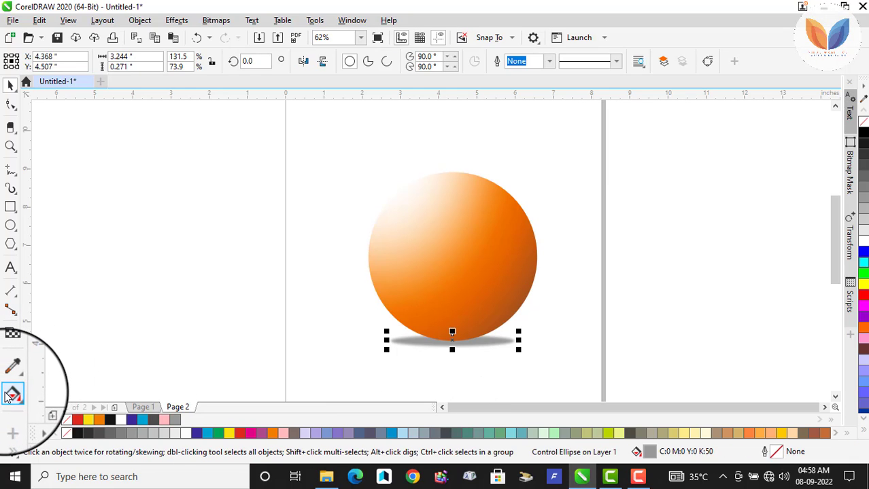
left_click(8, 393)
left_click(6, 356)
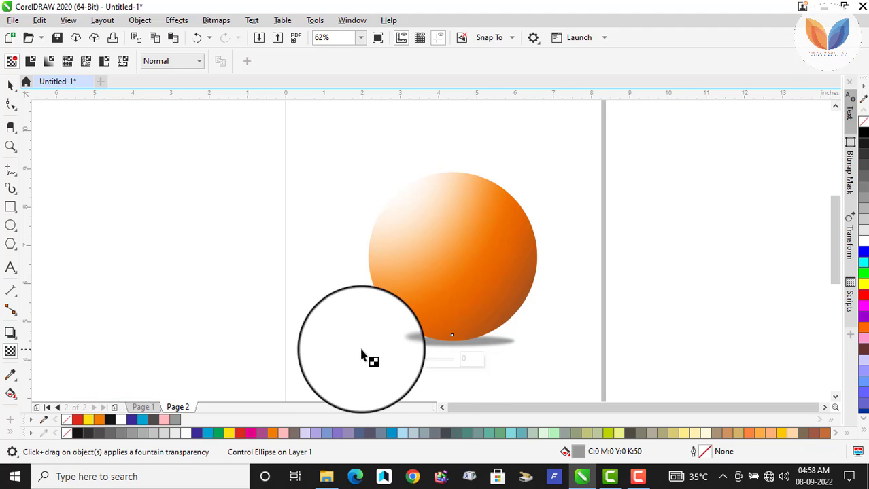
left_click_drag(456, 355, 427, 366)
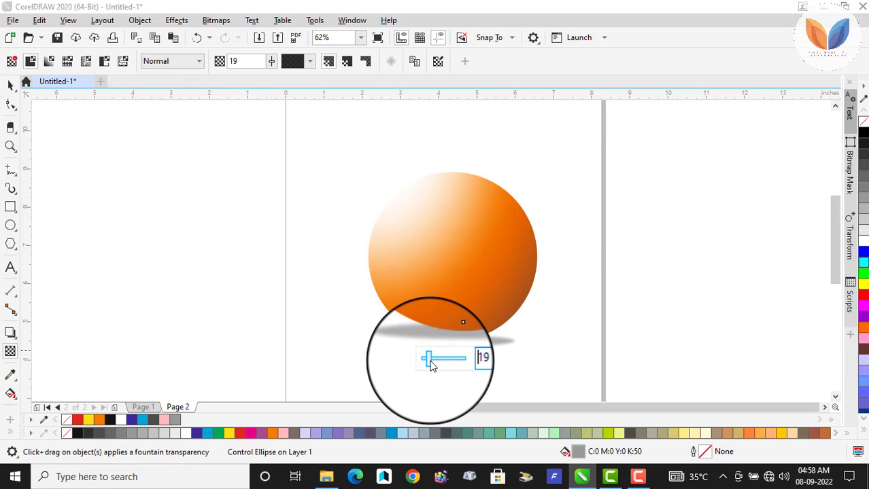
left_click_drag(430, 365, 437, 365)
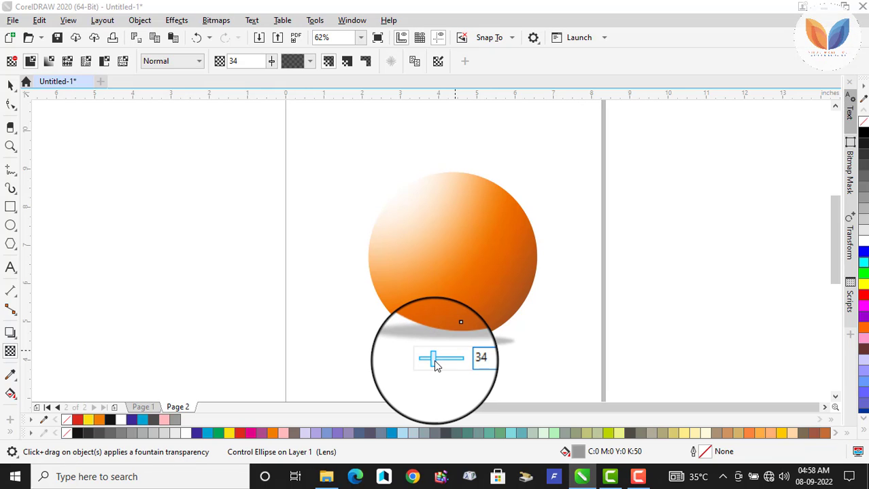
left_click_drag(437, 366, 433, 366)
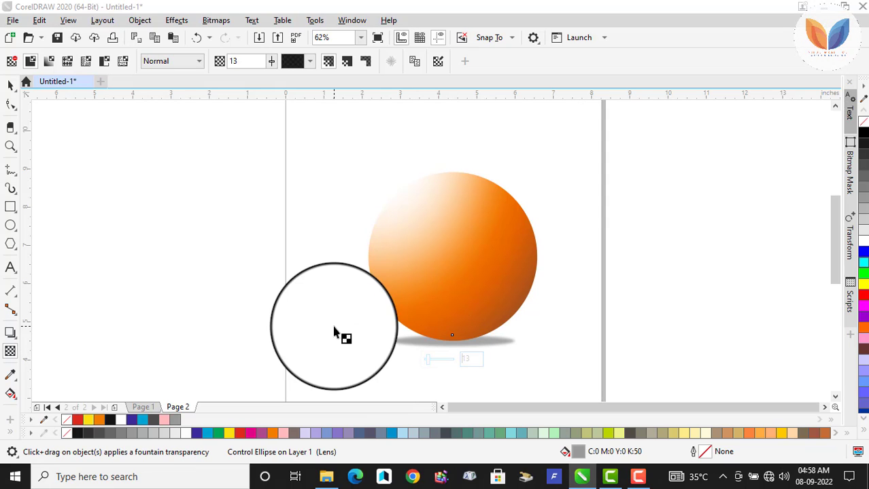
left_click(11, 84)
left_click(520, 363)
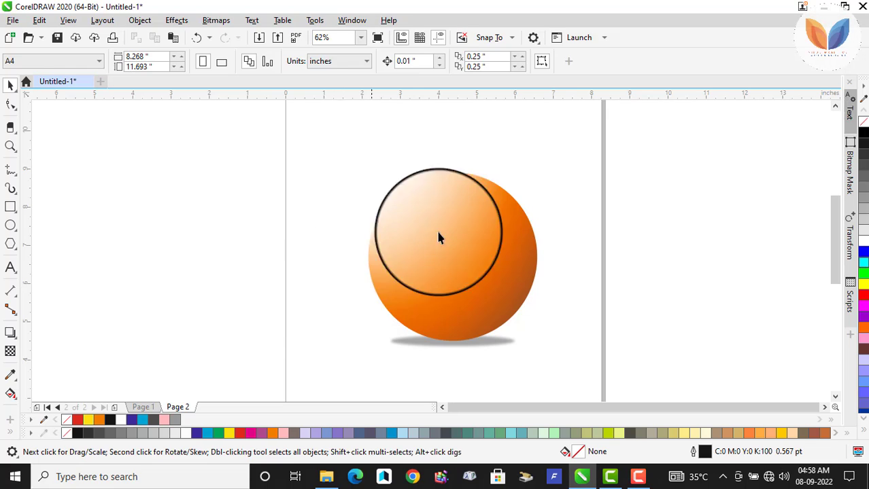
- Return to page 1 and inspect the drop shadow settings of its orange ball
left_click(437, 235)
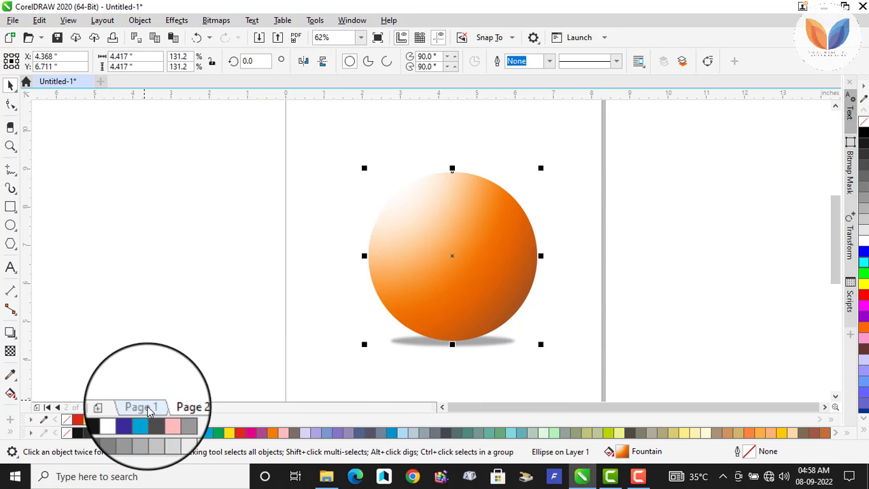
left_click(143, 407)
left_click(391, 310)
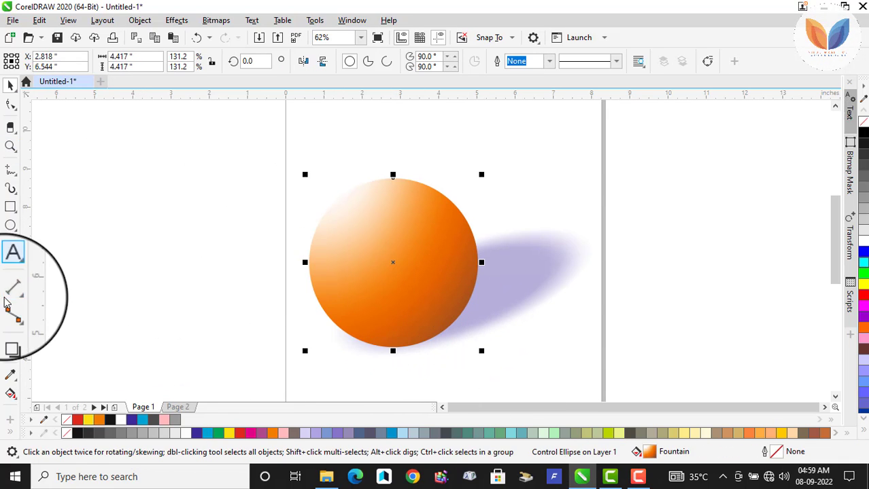
left_click(10, 332)
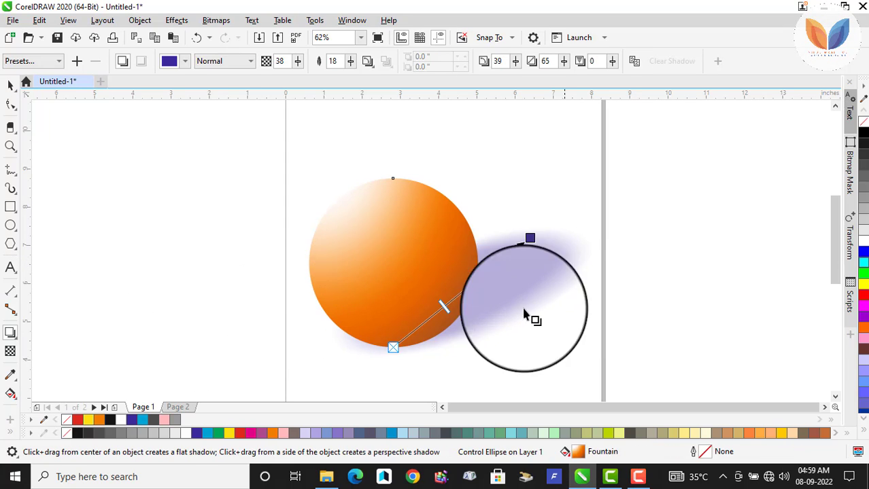
left_click(10, 87)
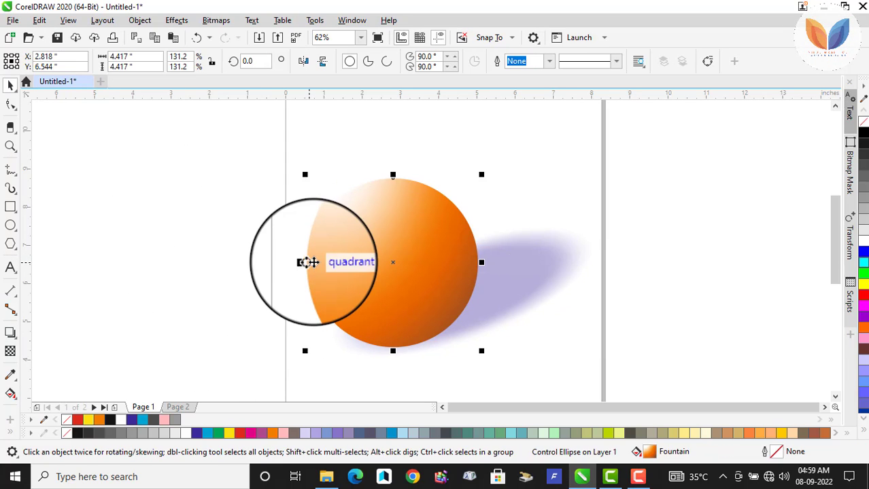
left_click(311, 260)
left_click(170, 320)
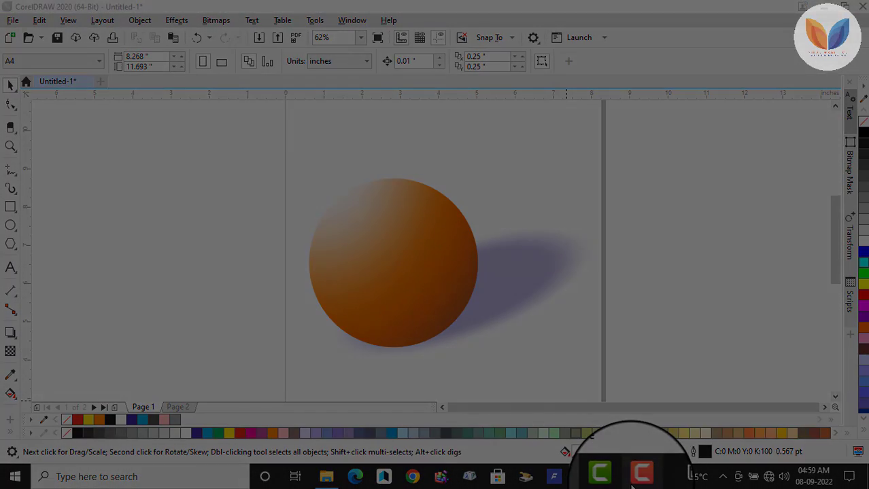
left_click(639, 475)
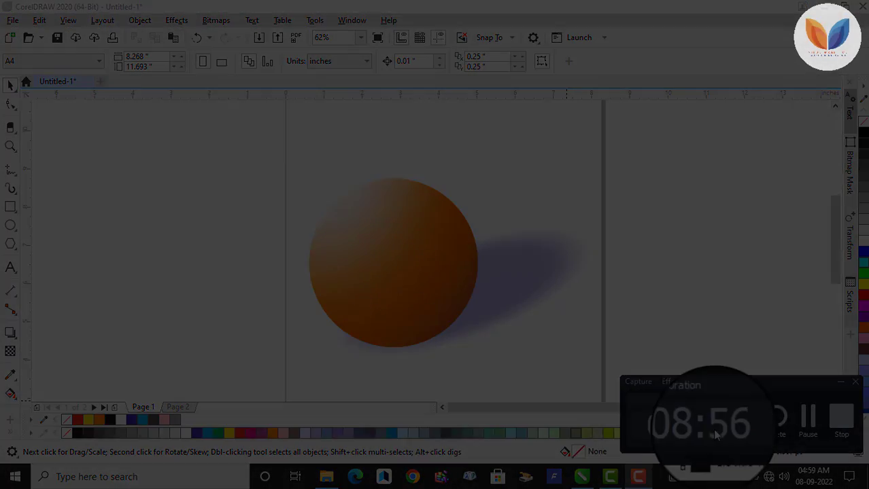